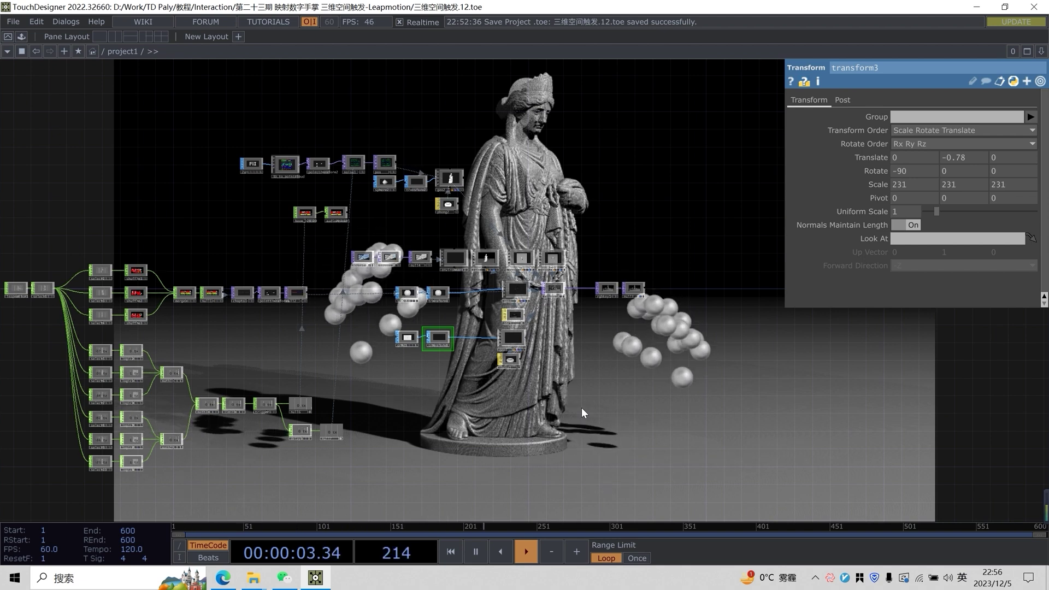
Add a Leap Motion TOP, leapmotion2, to the statue project's network
key("Tab")
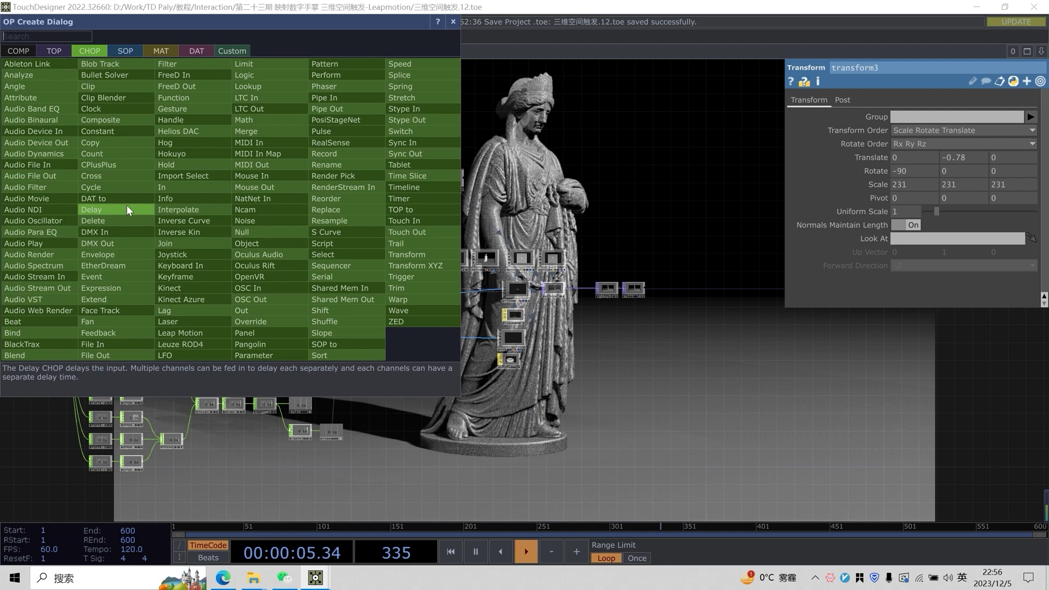
type("leas")
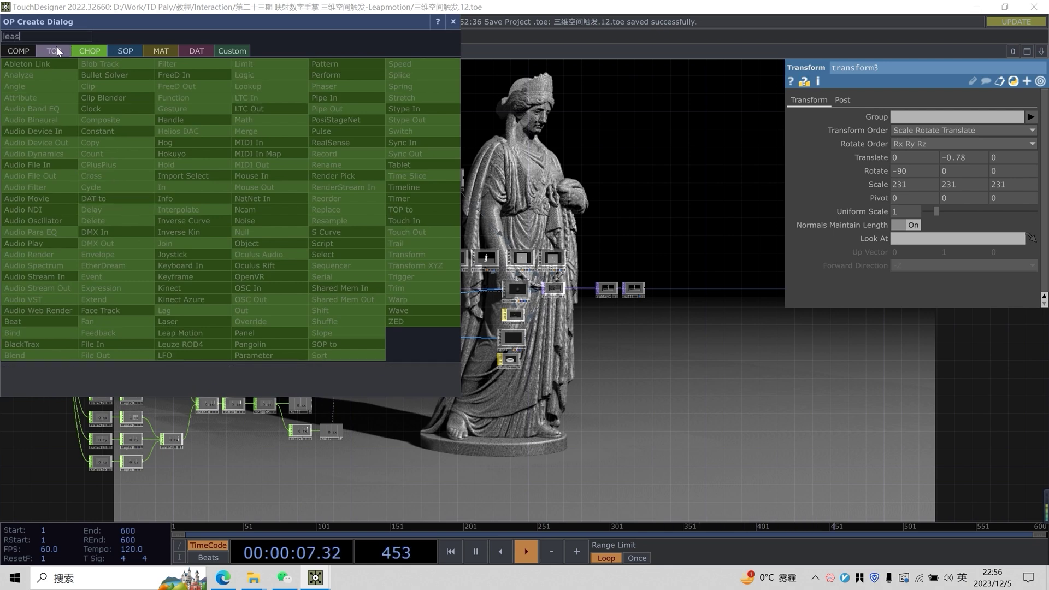
left_click(56, 48)
left_click(112, 223)
left_click(107, 205)
scroll(107, 204, "up", 3)
Show leapmotion2's two-hand camera image in a floating viewer window
right_click(108, 204)
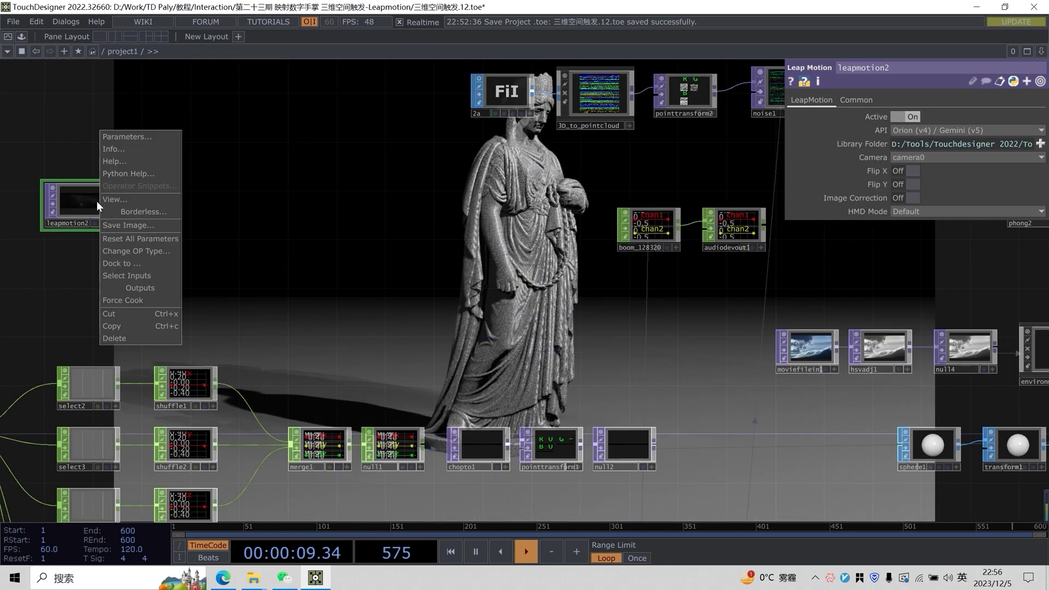
left_click(126, 200)
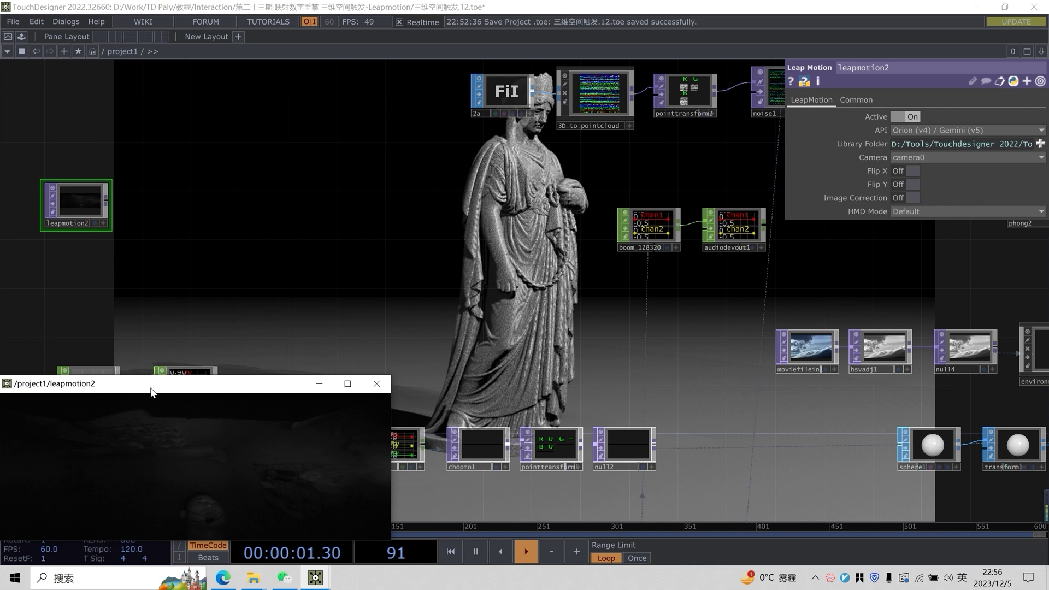
scroll(326, 309, "down", 6)
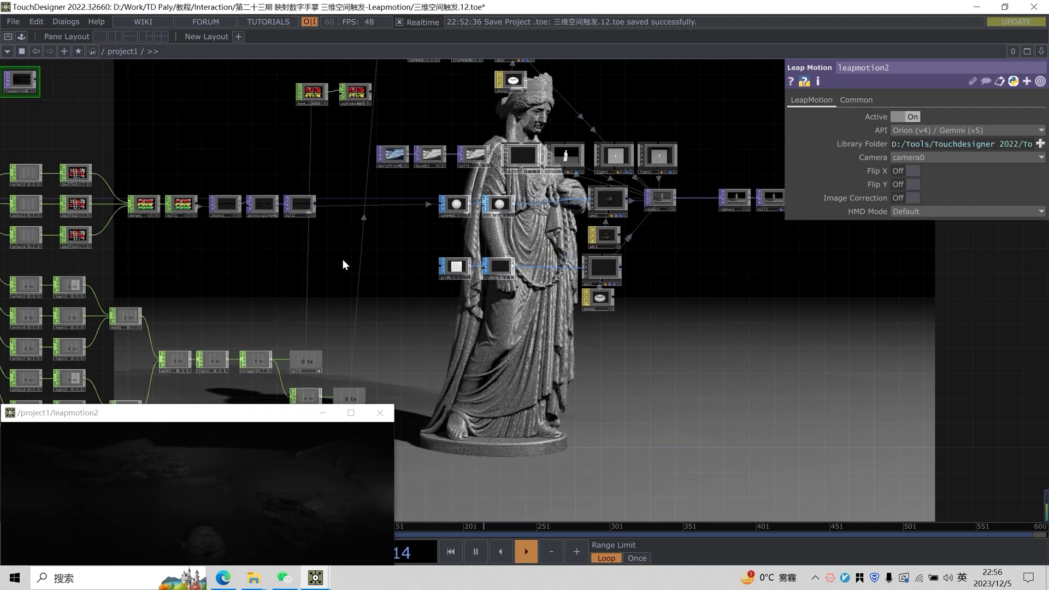
left_click_drag(709, 390, 590, 345)
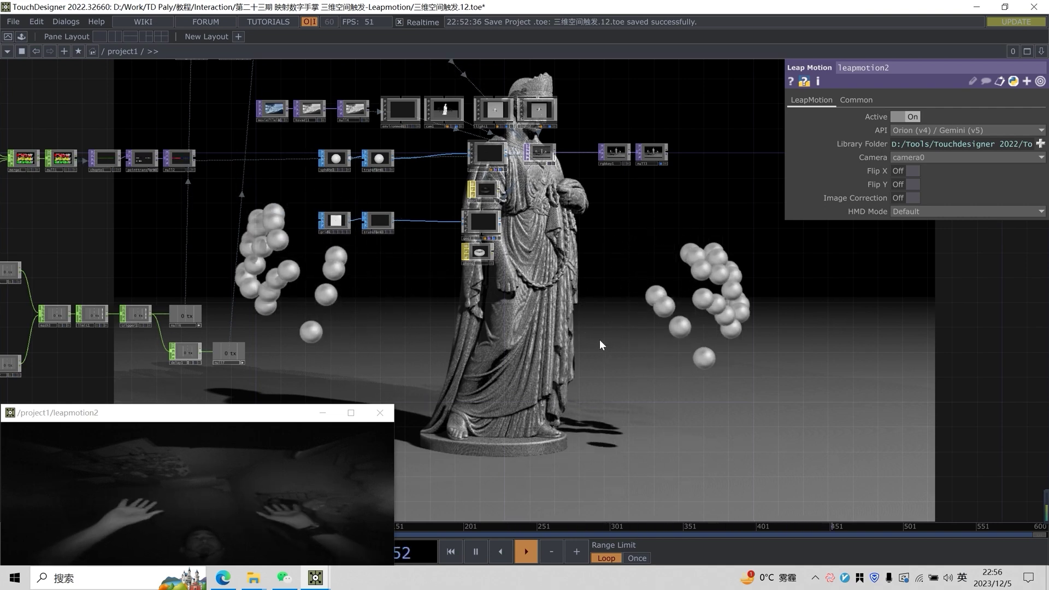
left_click_drag(635, 372, 411, 317)
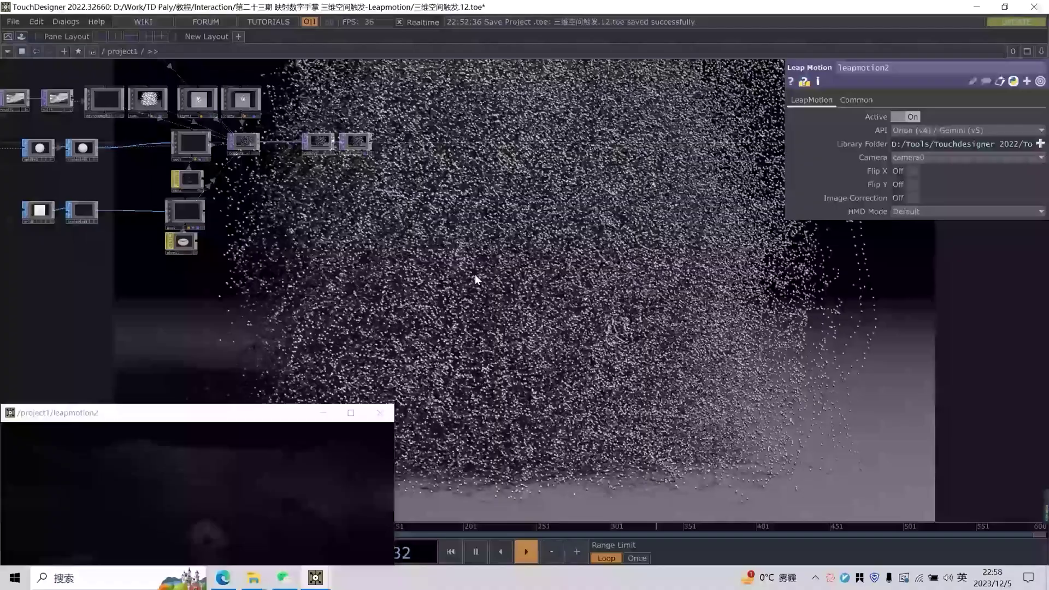
Save the statue project as a new version and delete the new project's six starter operators
key("ctrl+s")
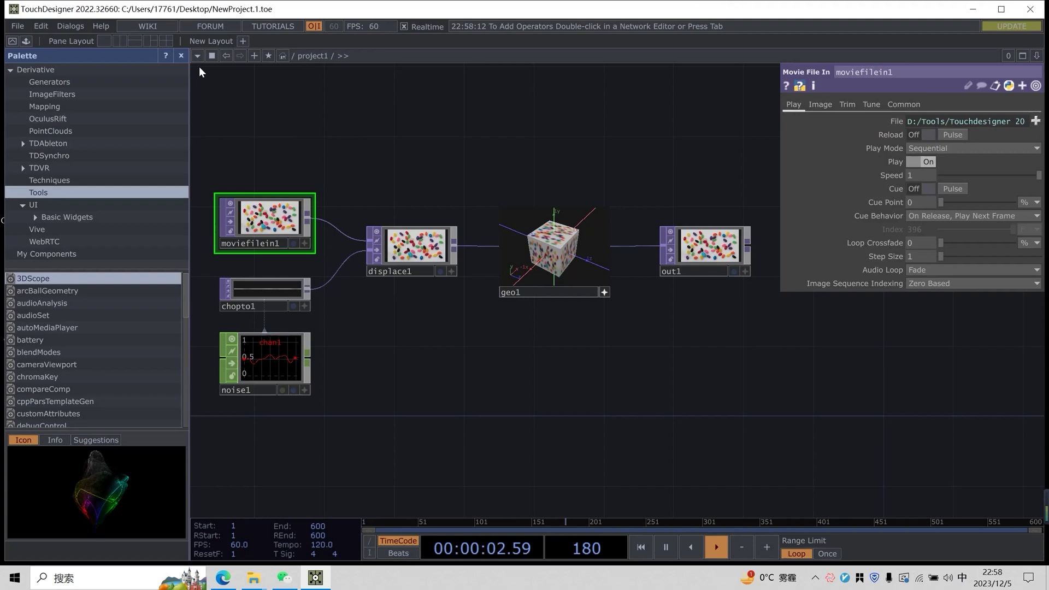
left_click(181, 55)
key("ctrl+a")
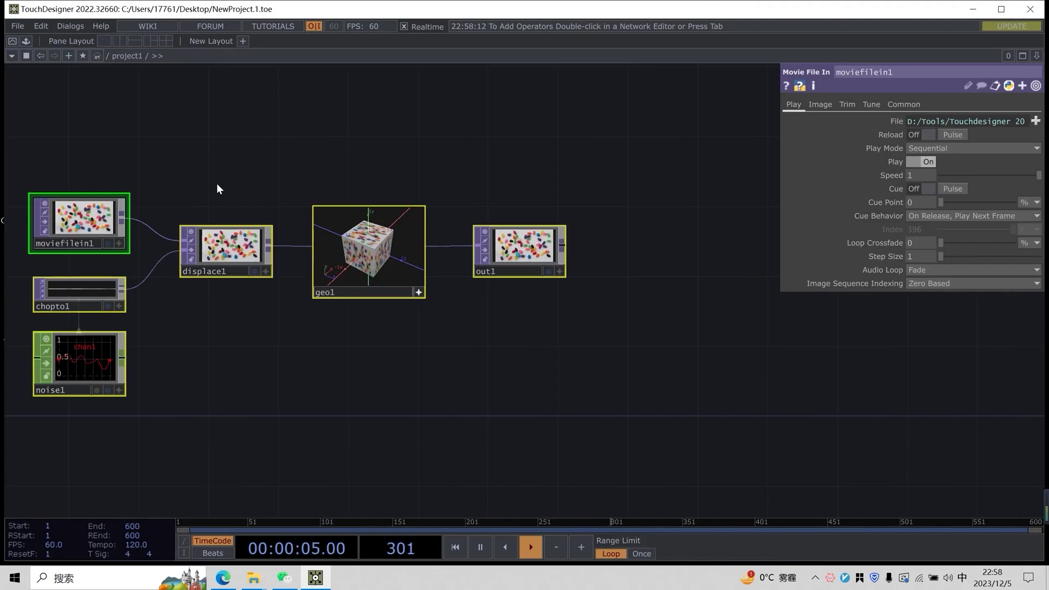
key("Delete")
key("super+Up")
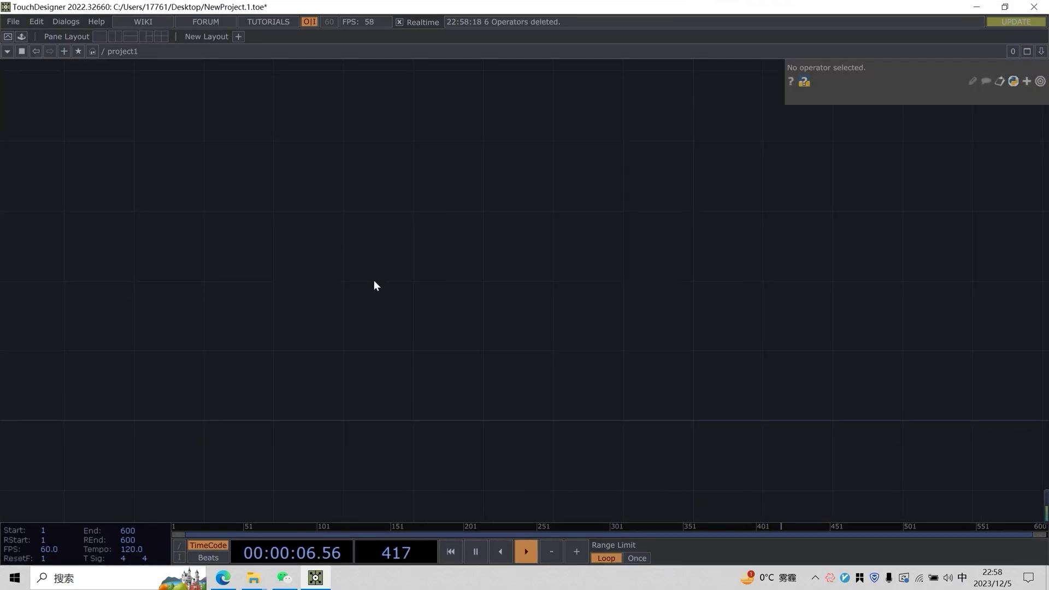
Add a Leap Motion CHOP, leapmotion1, to the empty network
key("Tab")
type("lea")
key("shift")
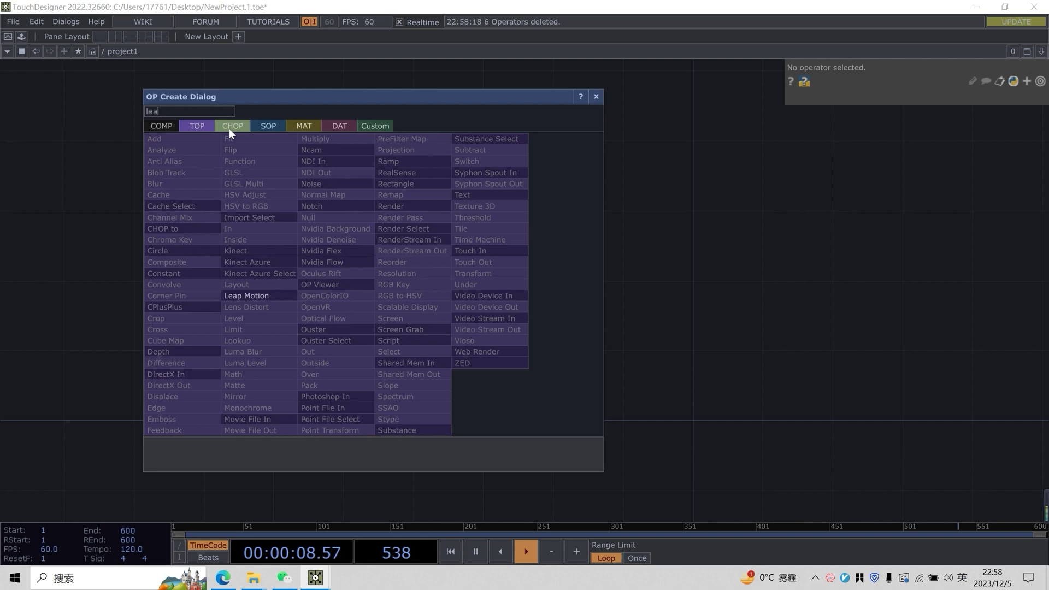
left_click(229, 129)
left_click(350, 412)
left_click(290, 385)
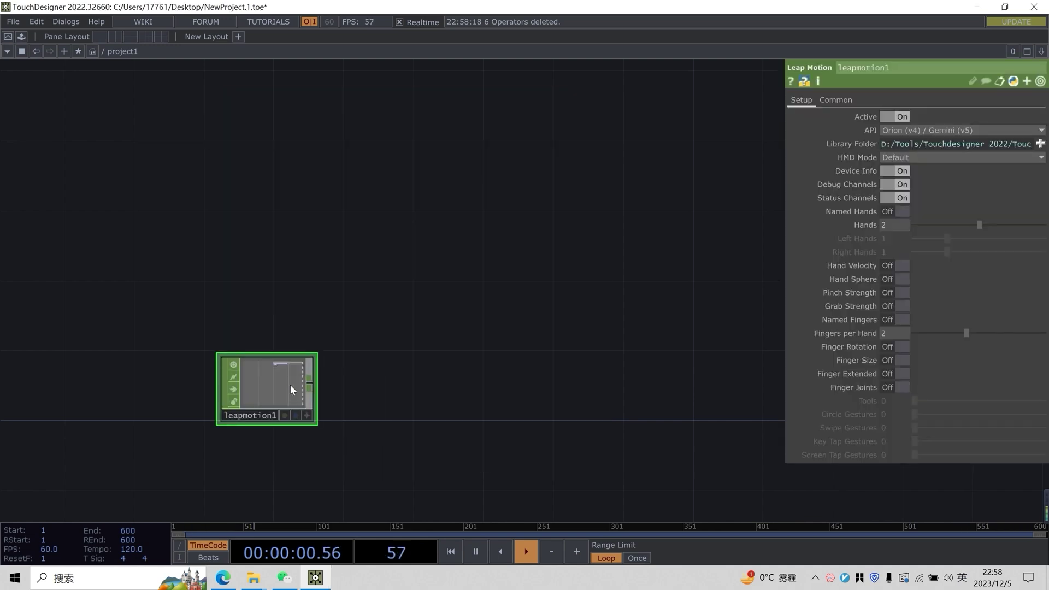
scroll(290, 385, "up", 2)
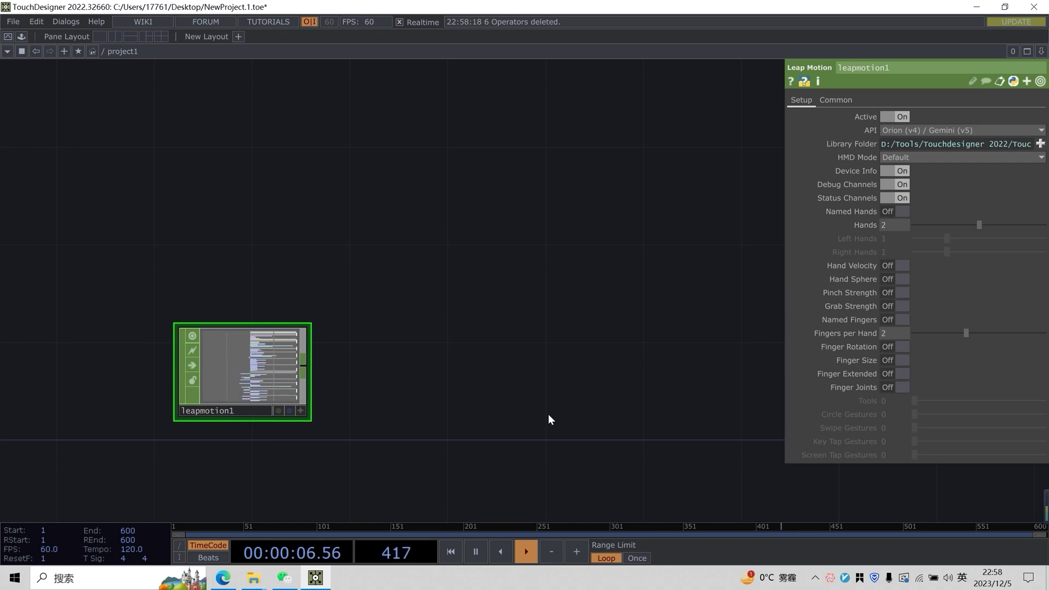
Add a Leap Motion TOP, leapmotion2, above leapmotion1
key("Tab")
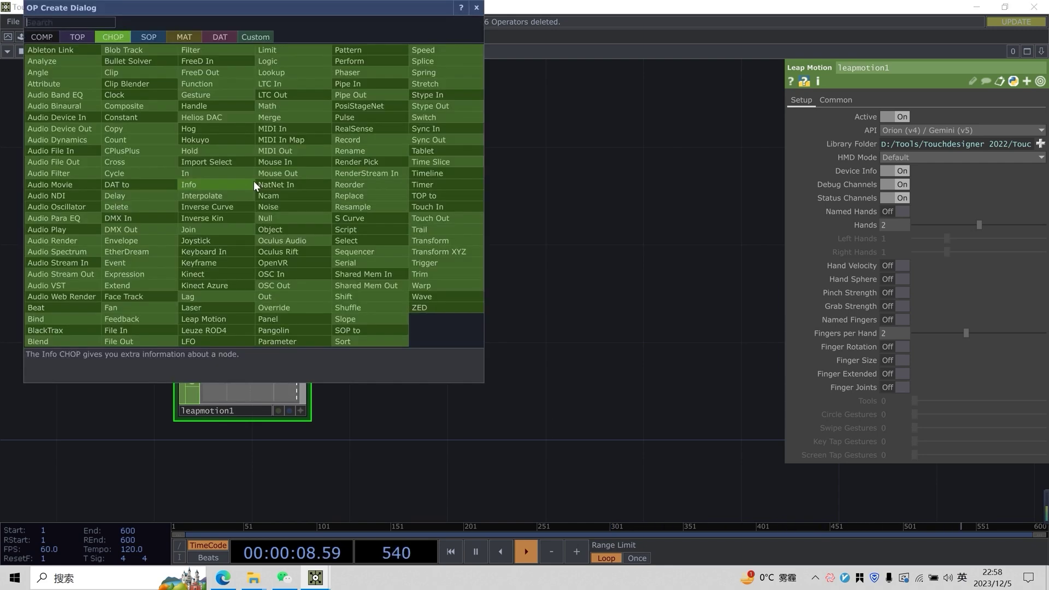
type("lea")
left_click(77, 37)
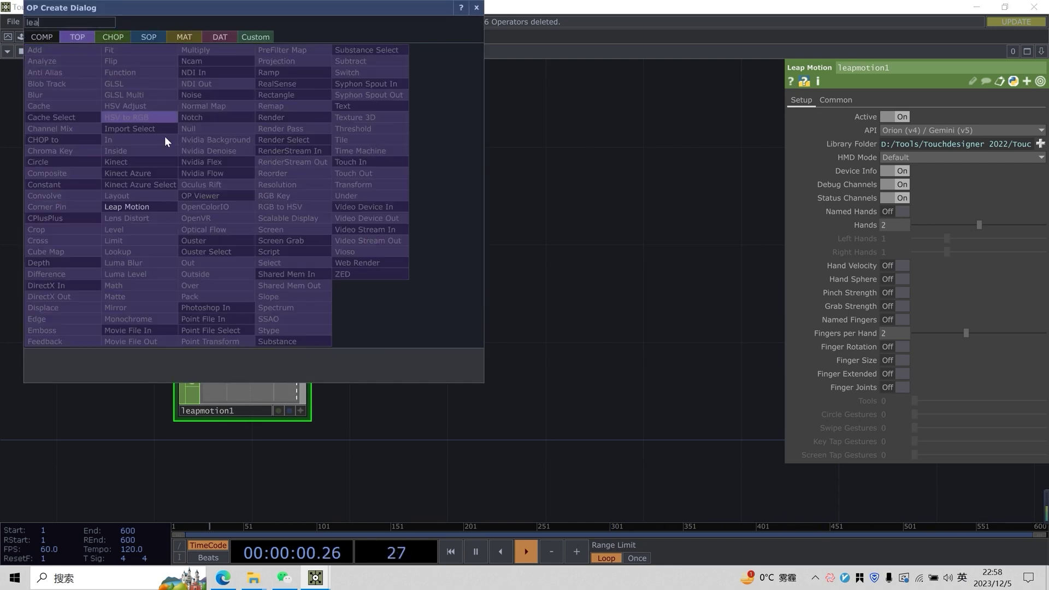
left_click(124, 209)
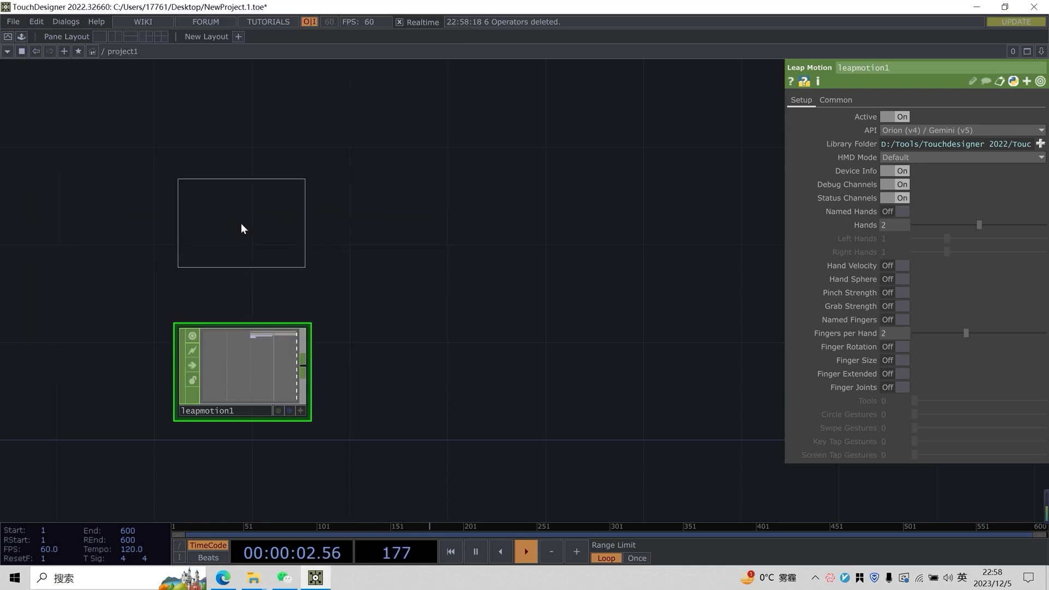
left_click(241, 224)
Show leapmotion2's camera feed in a small floating viewer
right_click(247, 208)
left_click(279, 207)
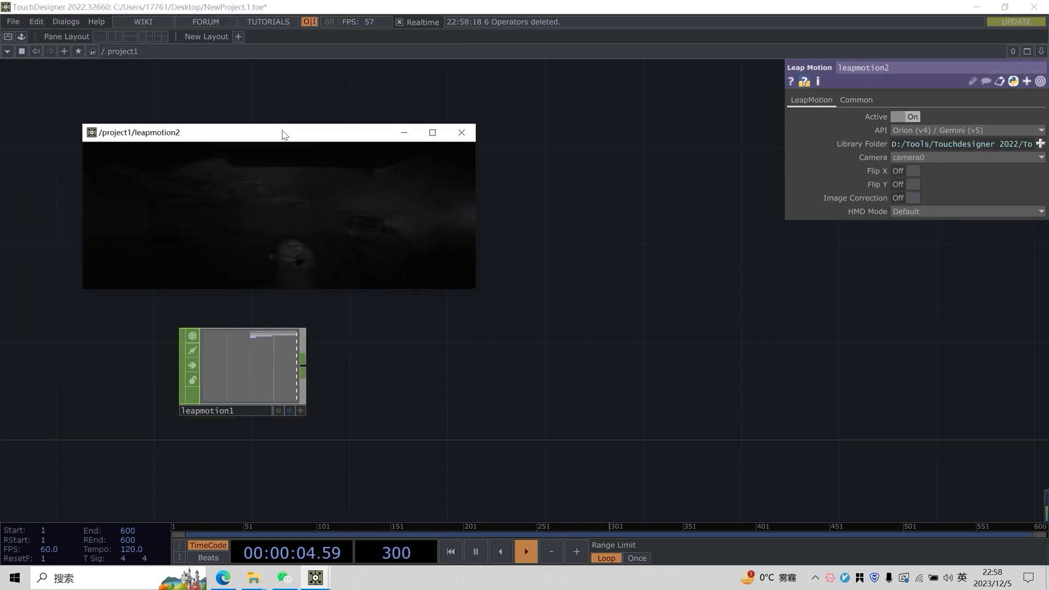
left_click_drag(299, 122, 165, 462)
Move leapmotion1 below leapmotion2 and zoom into its channels
left_click_drag(441, 374, 419, 237)
left_click_drag(411, 283, 403, 397)
left_click_drag(536, 375, 525, 241)
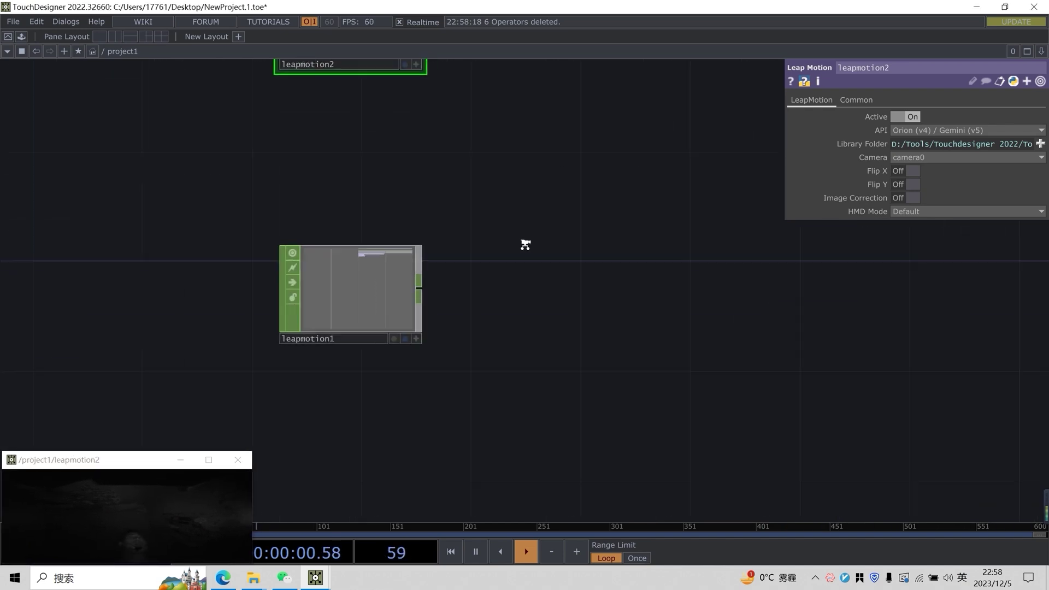
scroll(524, 244, "up", 2)
scroll(352, 294, "up", 5)
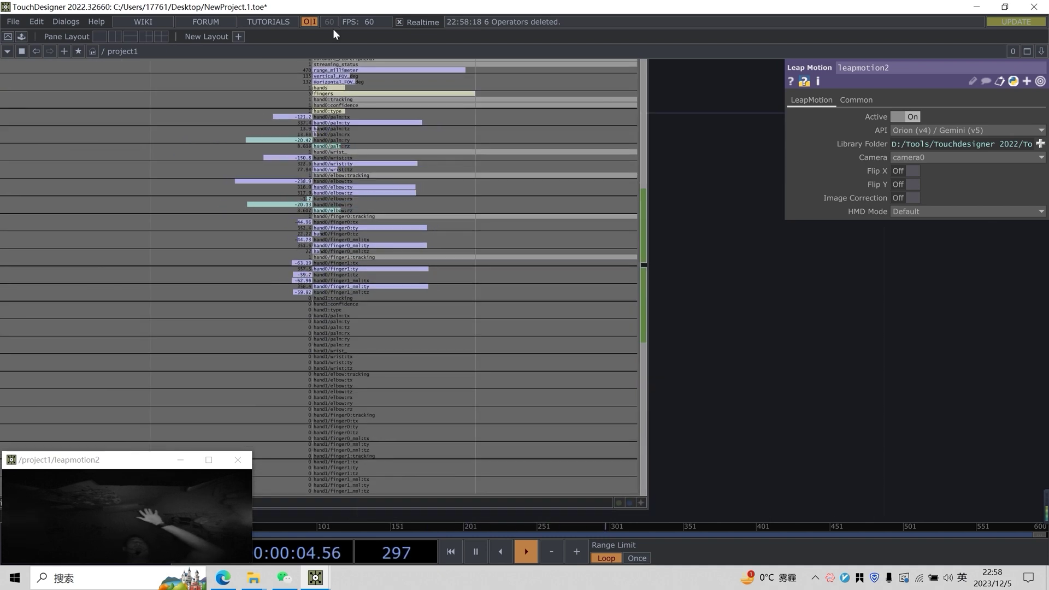
scroll(336, 164, "up", 2)
scroll(295, 180, "down", 3)
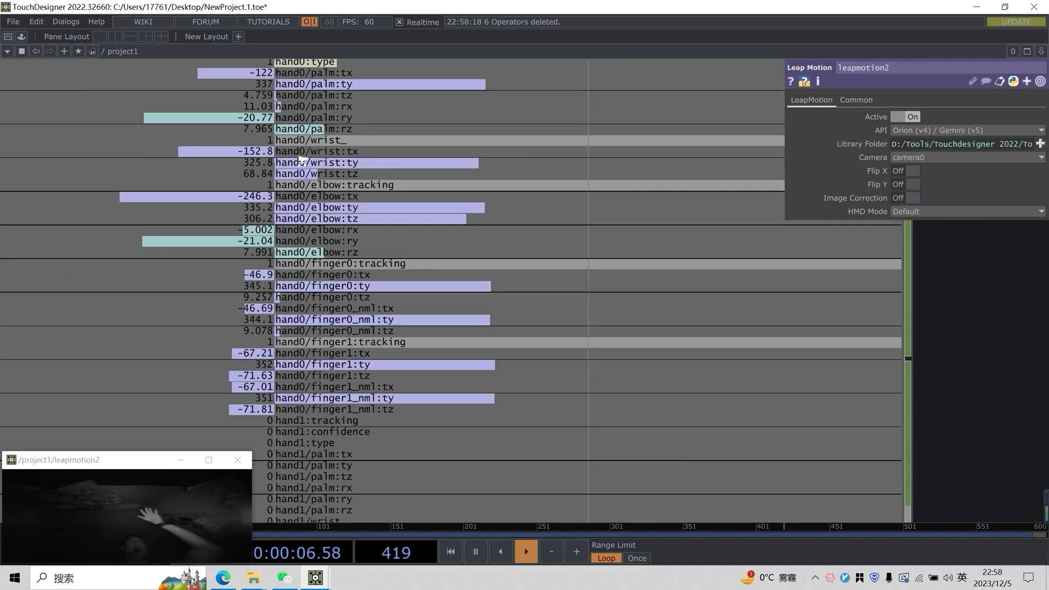
scroll(323, 214, "up", 4)
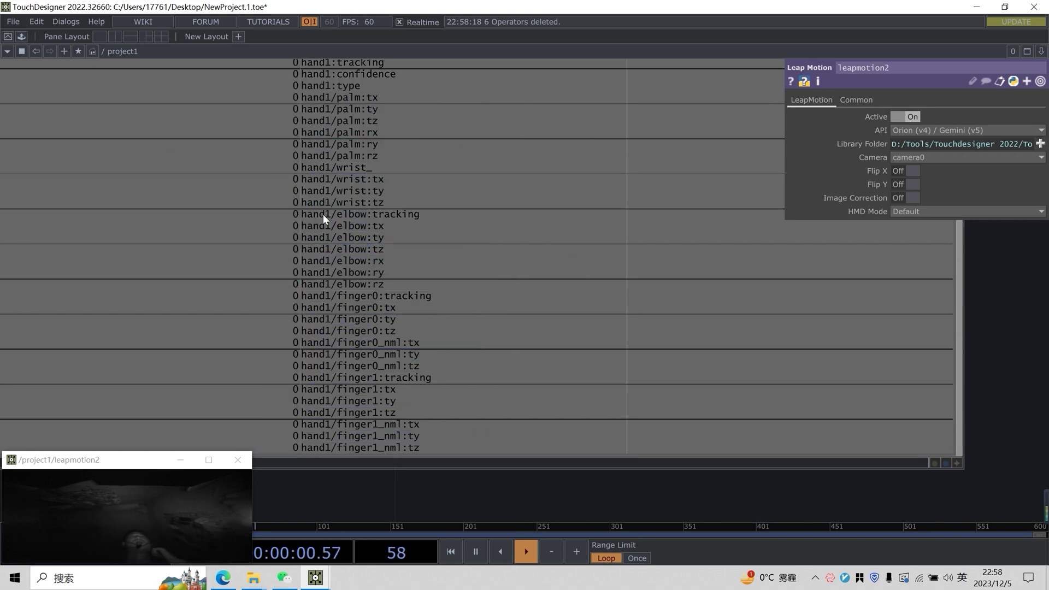
scroll(323, 214, "down", 5)
scroll(487, 244, "down", 1)
scroll(300, 206, "up", 4)
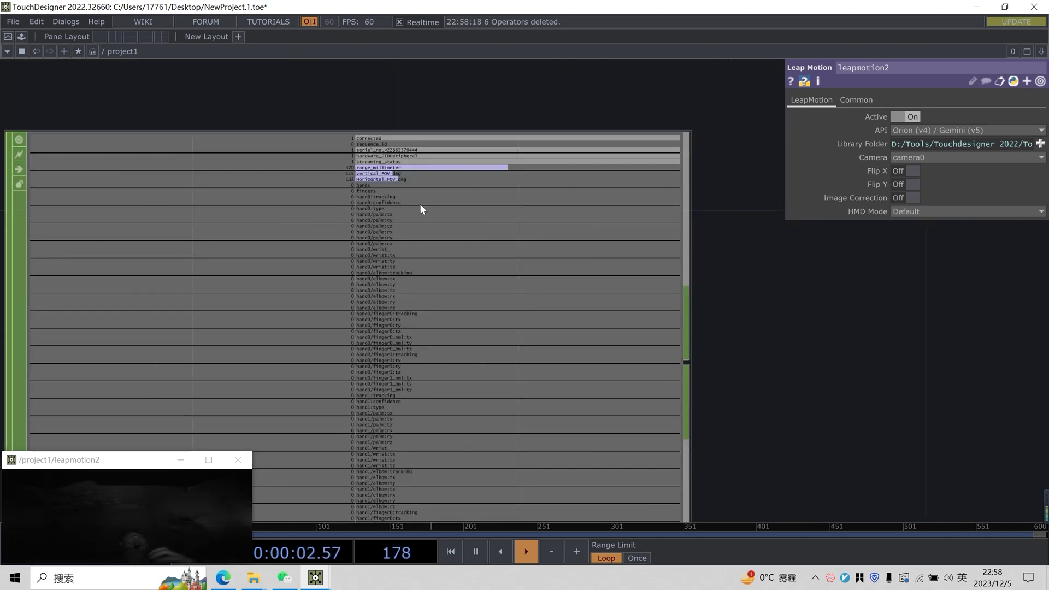
Show leapmotion1's parameters, frame the node and resize the camera viewer
left_click(420, 196)
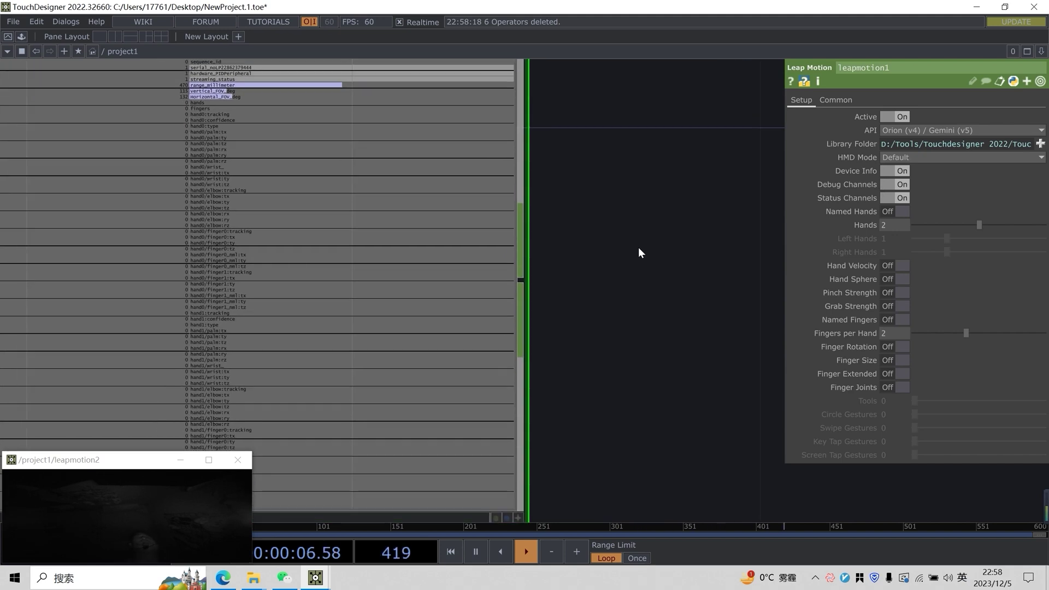
key("h")
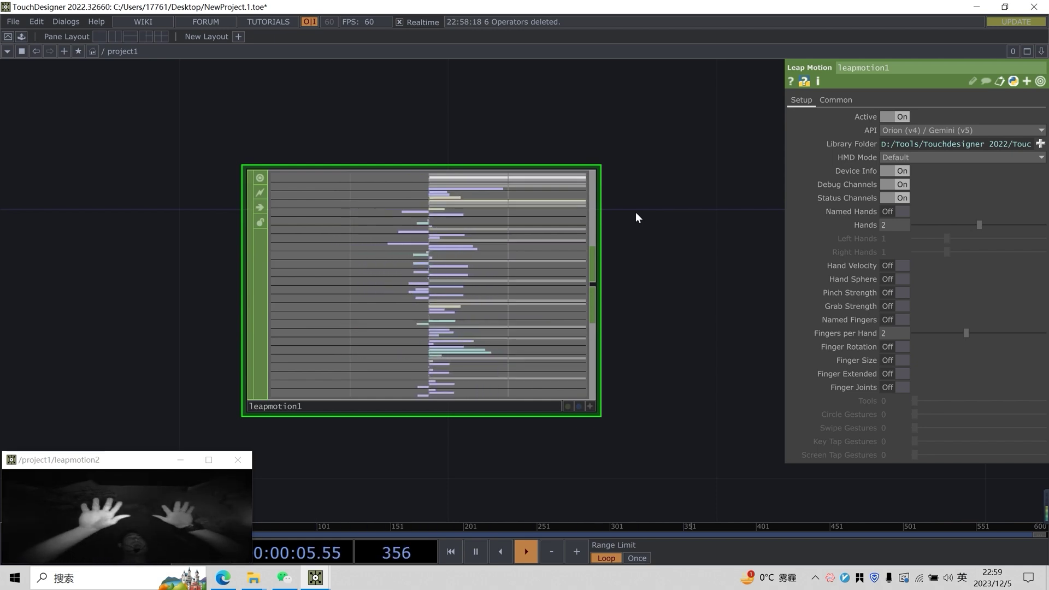
left_click_drag(138, 452, 175, 381)
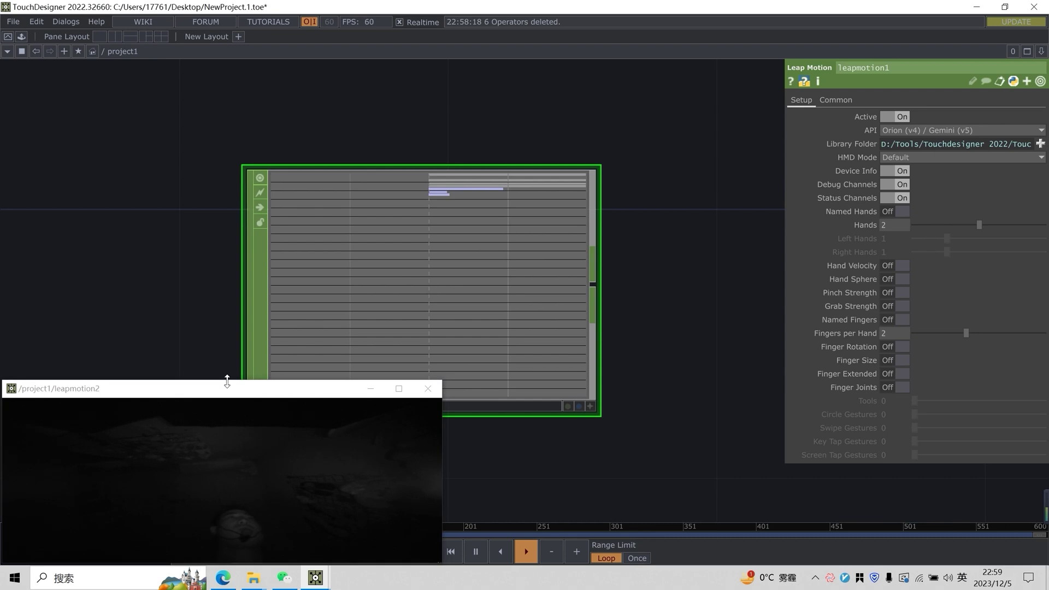
left_click_drag(230, 383, 229, 442)
scroll(424, 300, "up", 5)
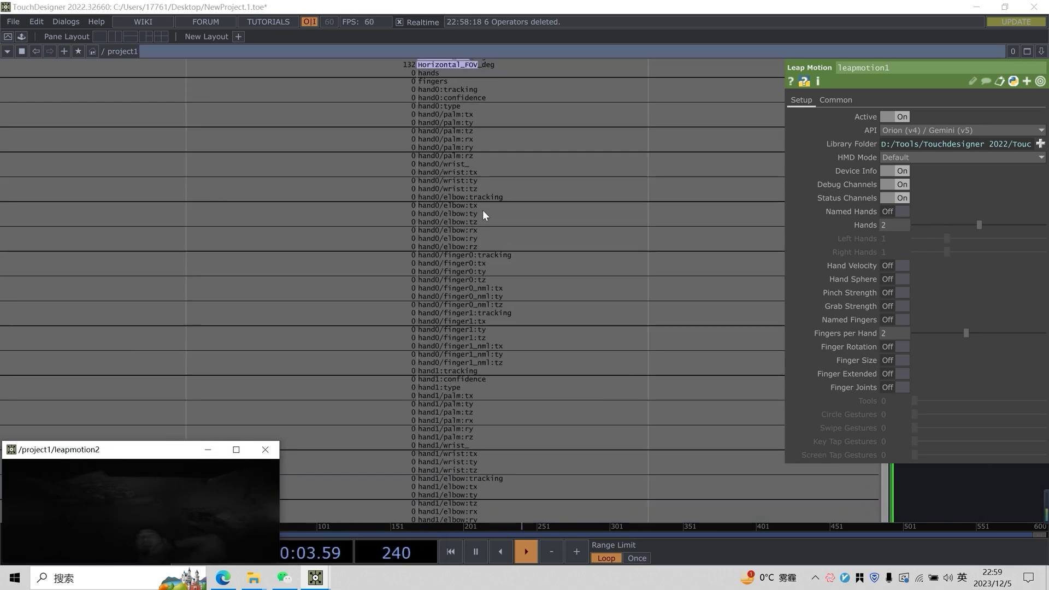
scroll(483, 215, "down", 3)
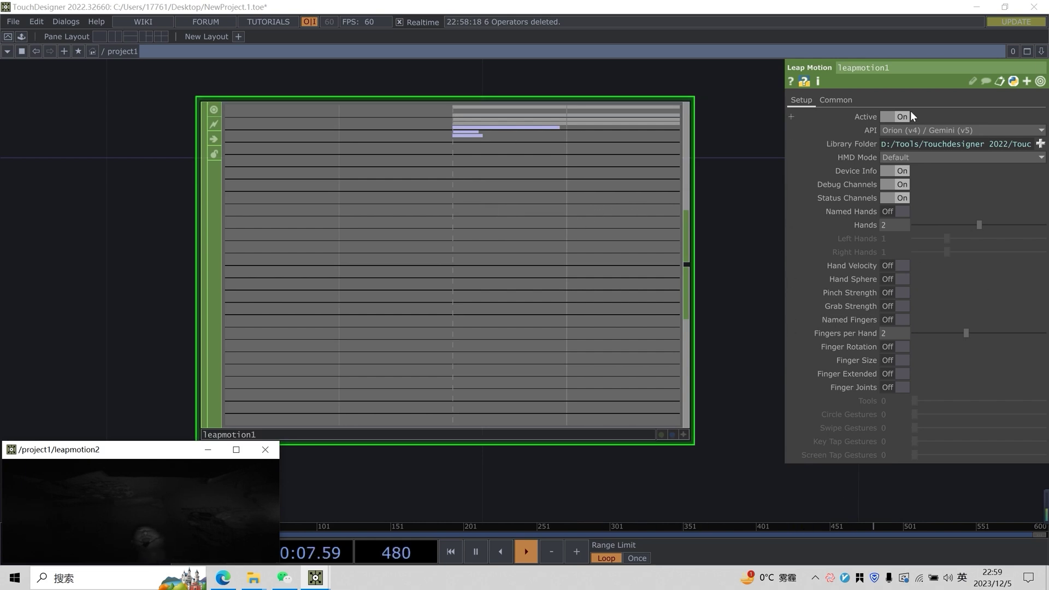
Turn on Finger Joints for leapmotion1
left_click(902, 387)
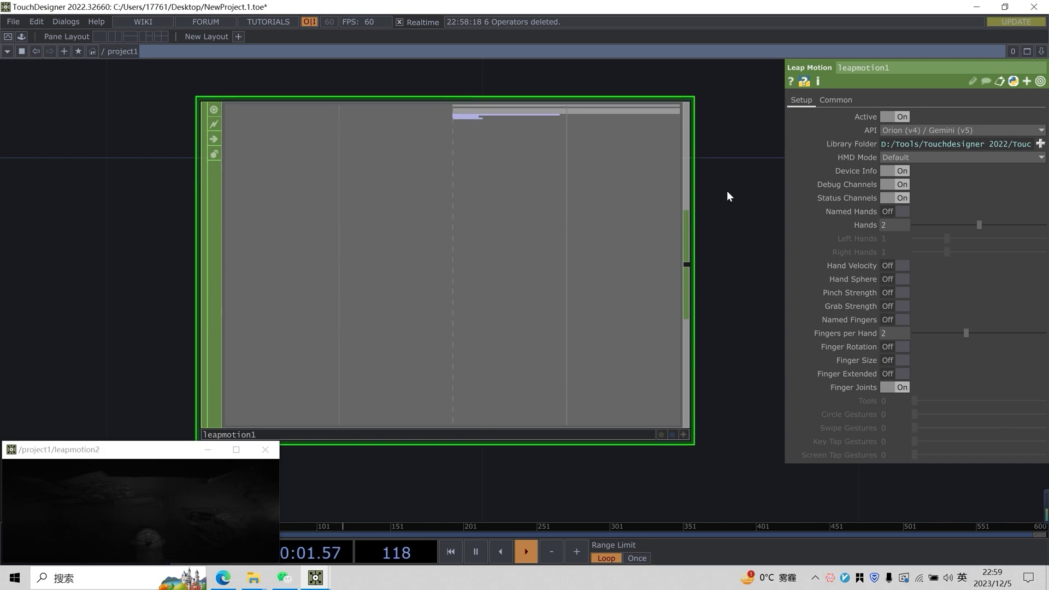
scroll(726, 191, "up", 3)
scroll(634, 155, "down", 4)
scroll(475, 116, "up", 4)
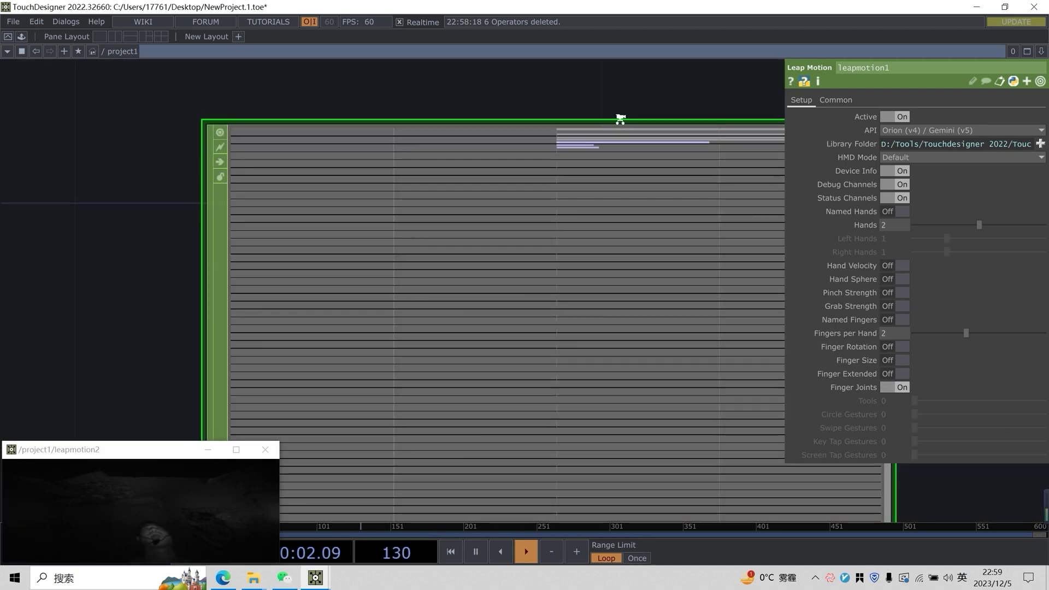
scroll(621, 117, "up", 2)
scroll(623, 260, "down", 2)
scroll(626, 265, "down", 2)
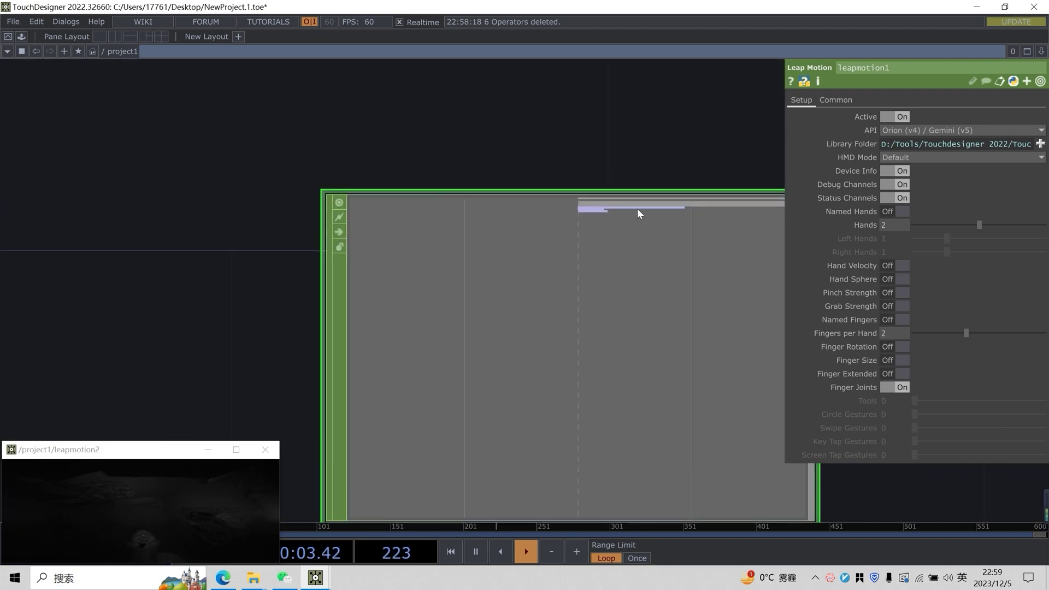
scroll(437, 185, "up", 4)
scroll(372, 232, "up", 2)
scroll(344, 232, "up", 2)
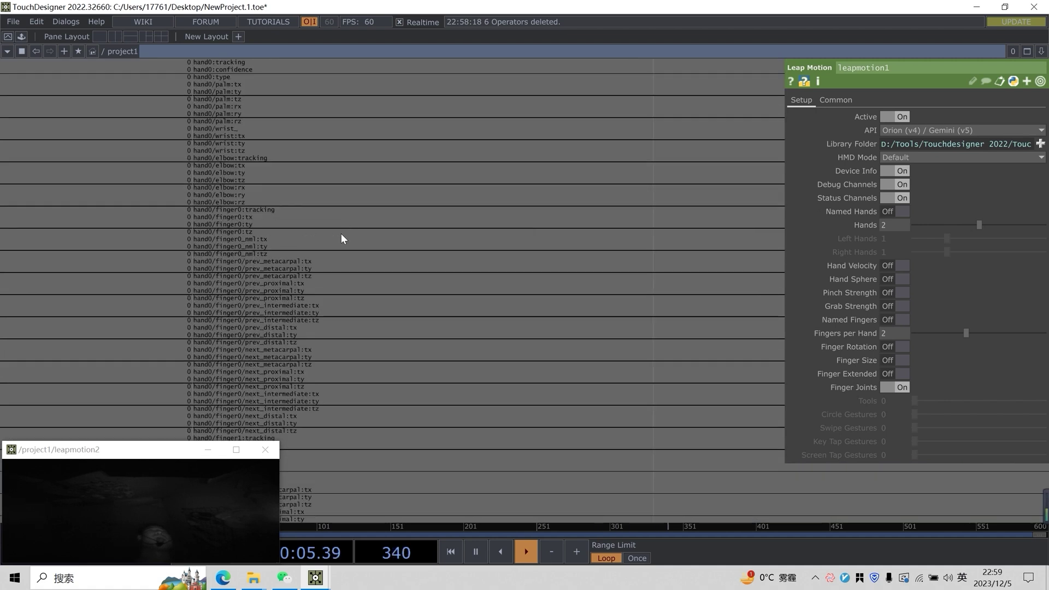
scroll(328, 236, "down", 5)
scroll(323, 234, "up", 4)
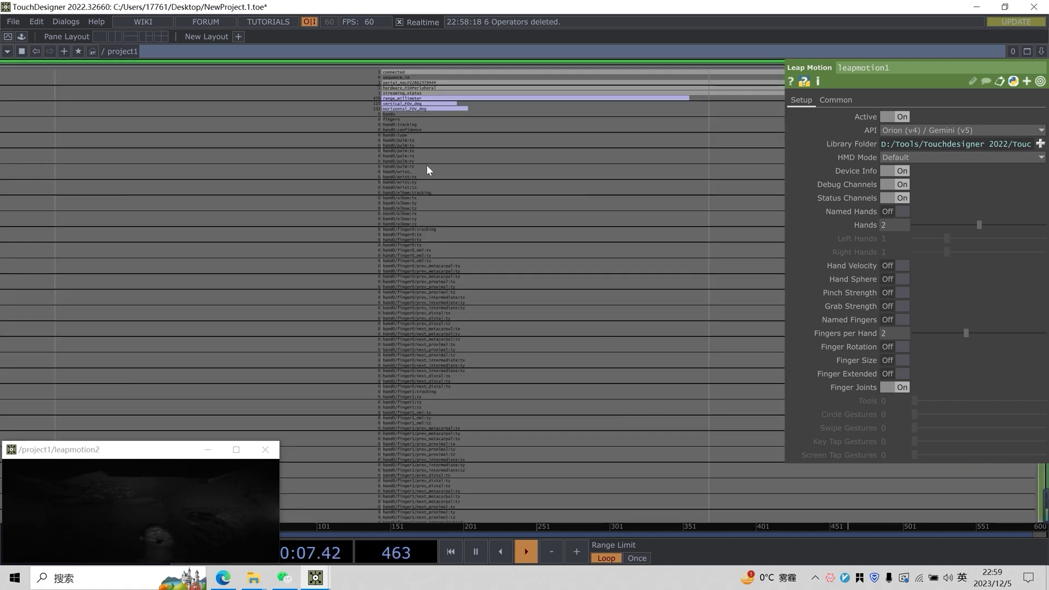
scroll(431, 170, "up", 2)
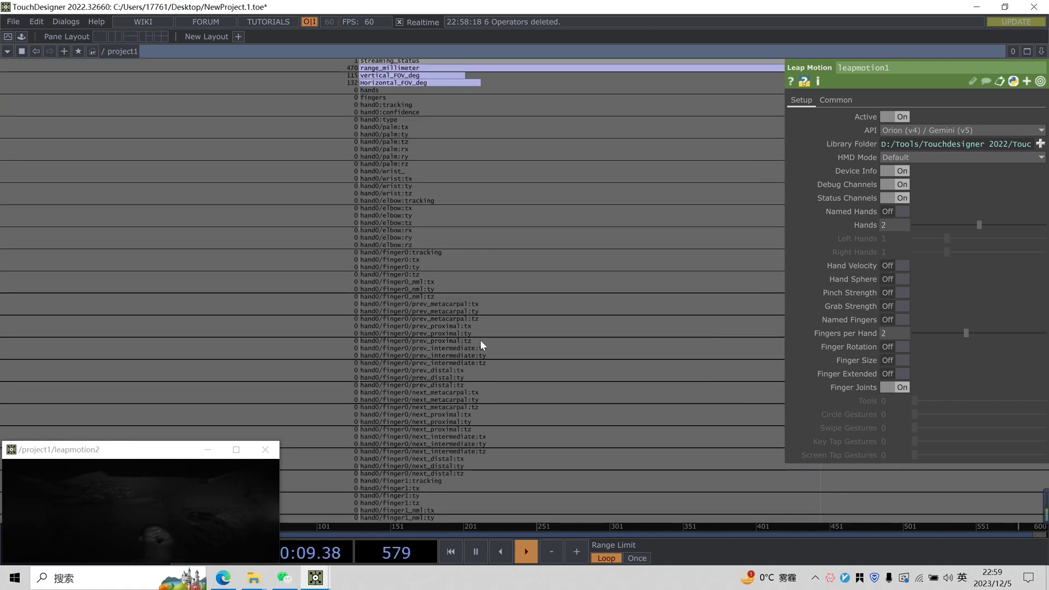
scroll(470, 371, "up", 2)
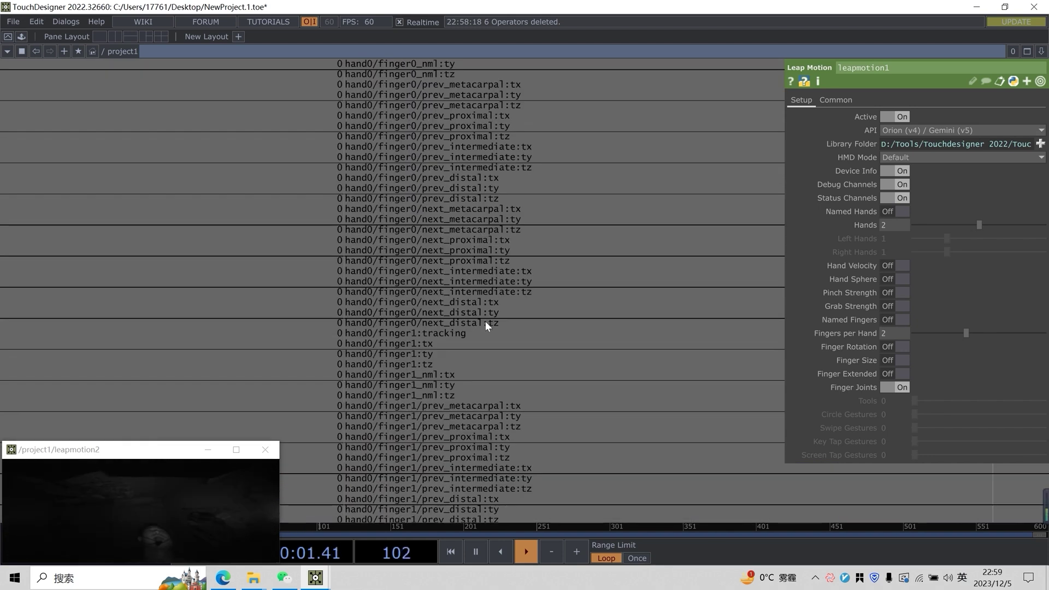
Inspect the finger0 and finger1 joint channels such as prev_metacarpal and next_distal
left_click_drag(485, 322, 519, 183)
scroll(481, 126, "up", 2)
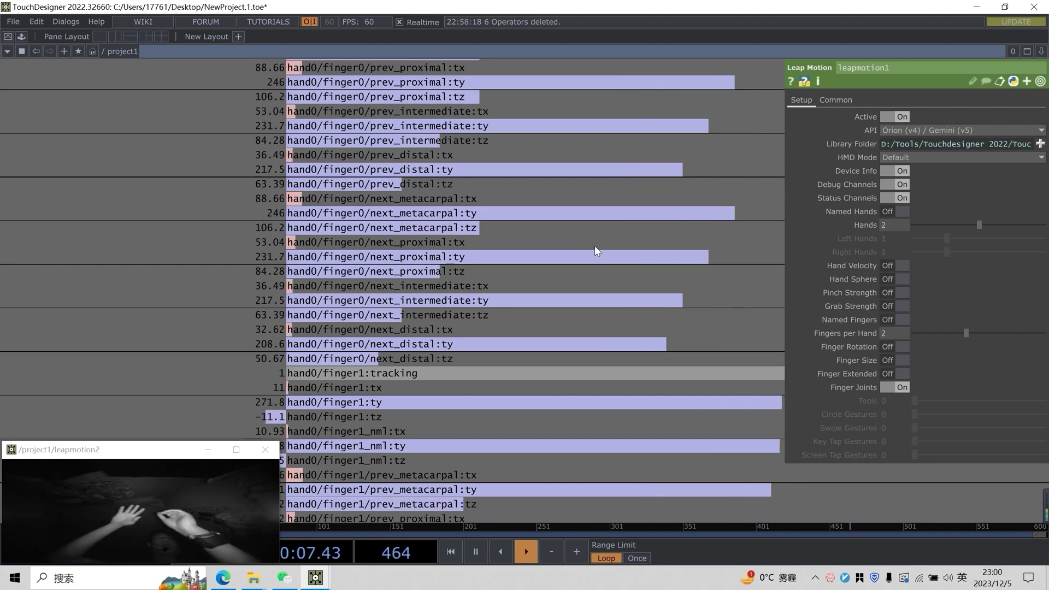
scroll(595, 245, "down", 6)
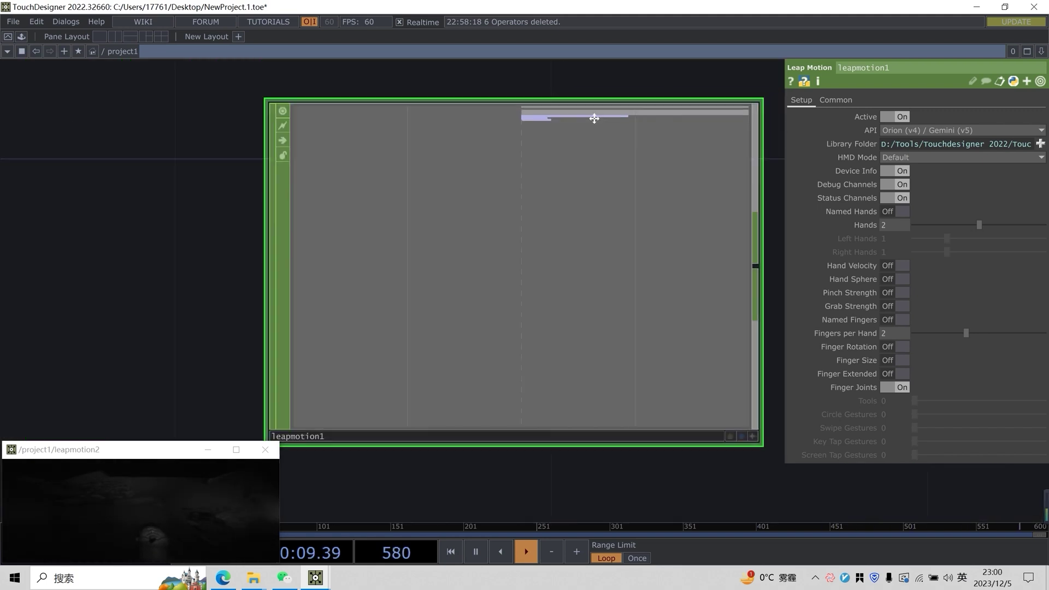
scroll(595, 118, "up", 6)
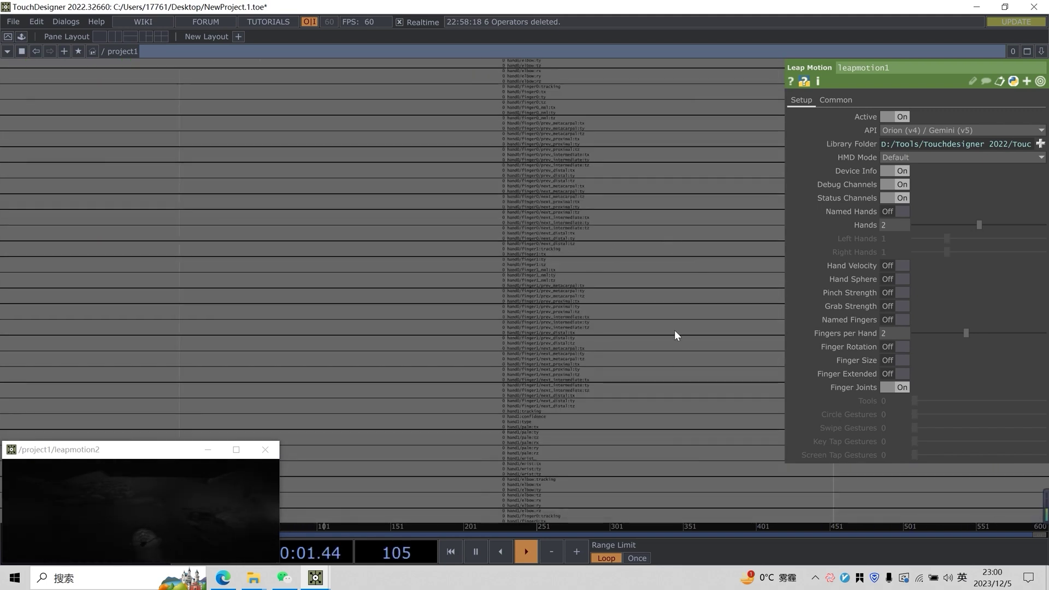
scroll(675, 331, "down", 6)
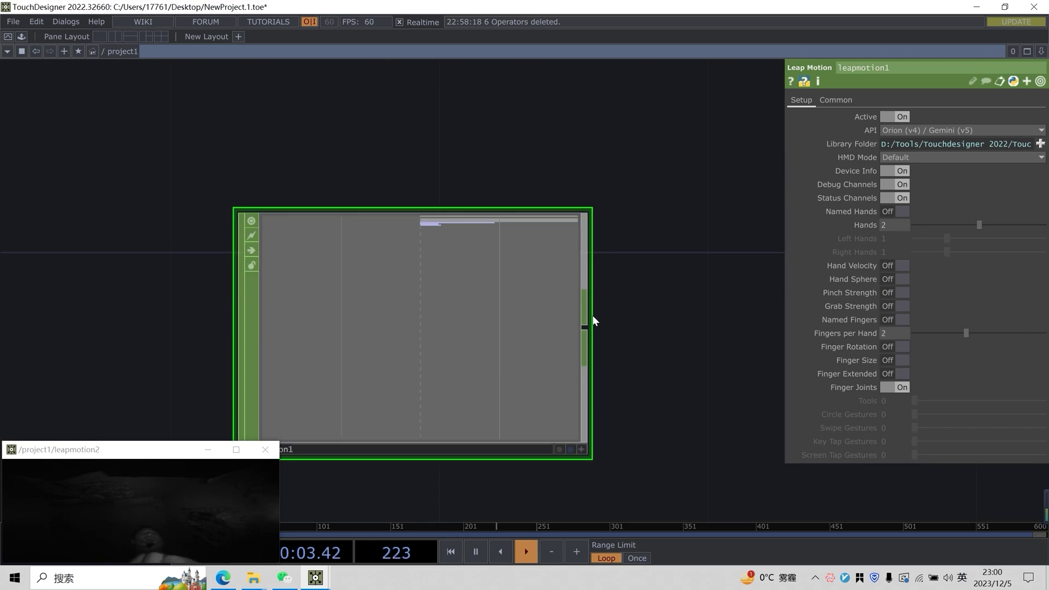
Add a Select CHOP, select1, wired from leapmotion1's output
right_click(588, 323)
left_click(692, 366)
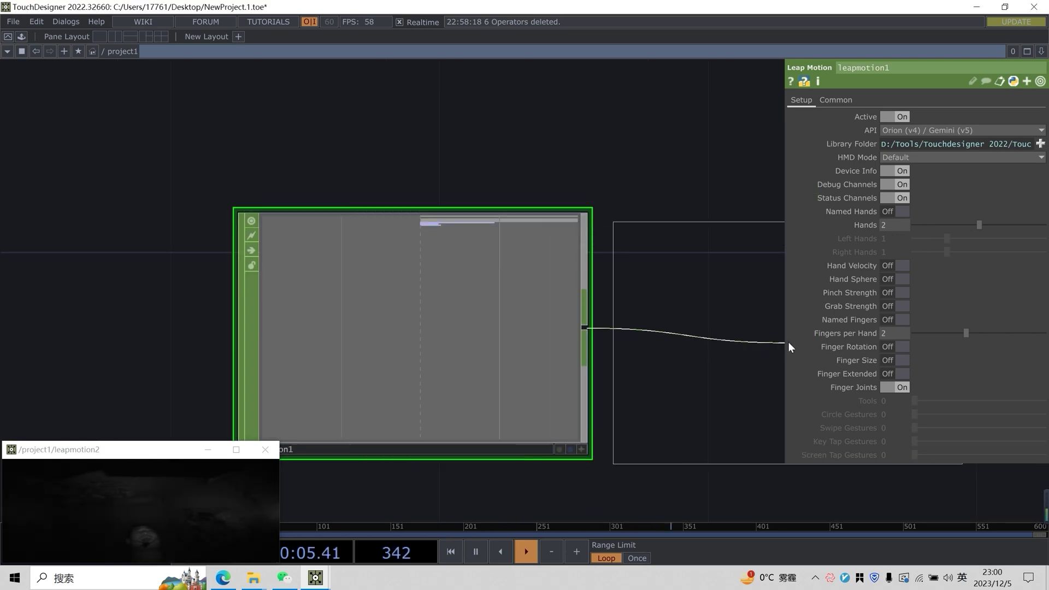
left_click(788, 342)
scroll(595, 244, "up", 3)
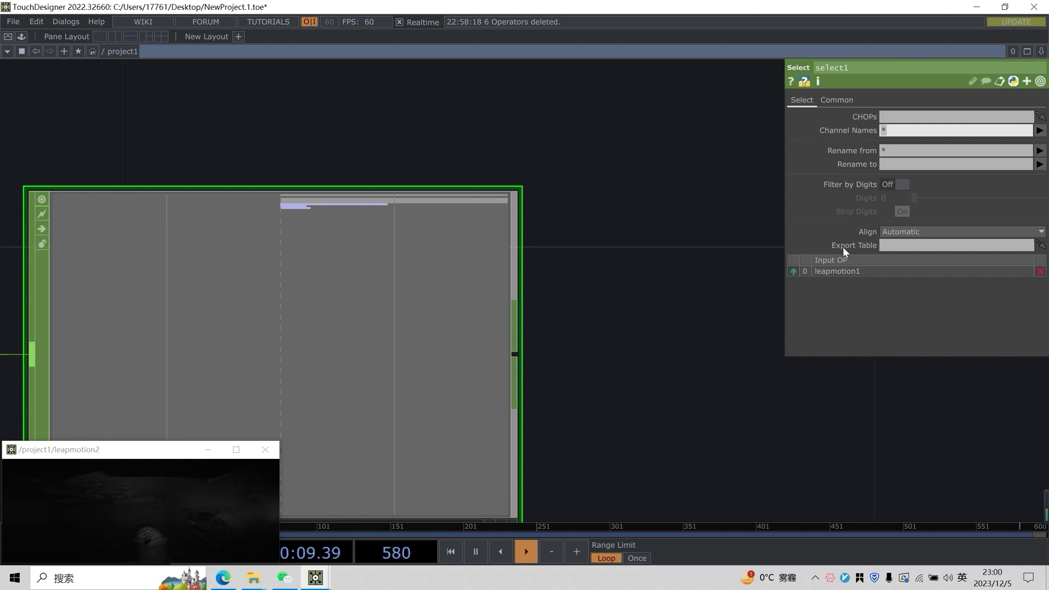
scroll(480, 143, "up", 5)
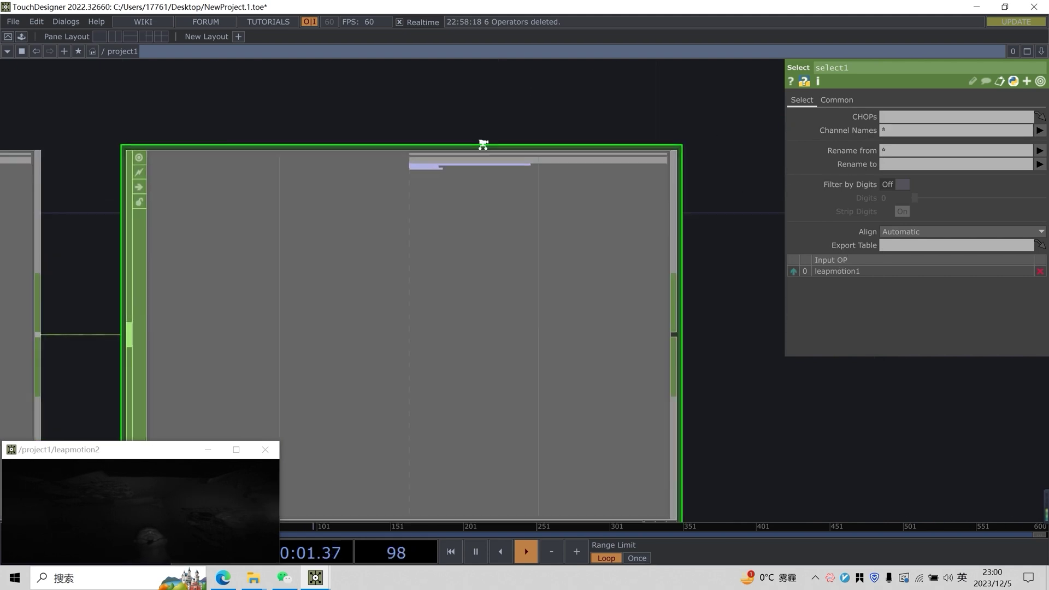
scroll(330, 251, "up", 3)
Set select1's Channel Names to hand0* so only hand0 channels pass
left_click(885, 130)
type("h")
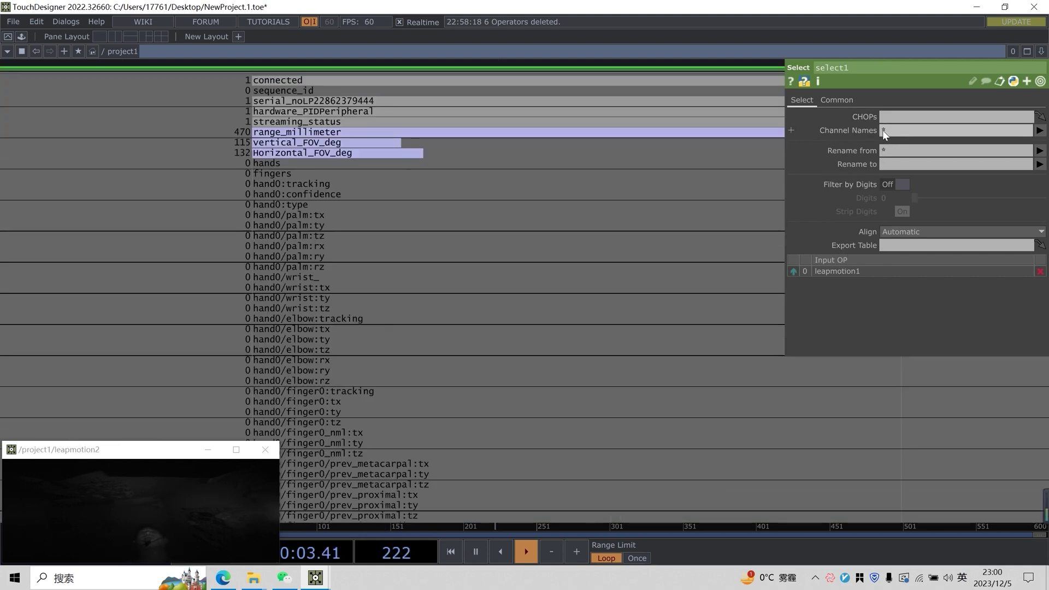
type("and0")
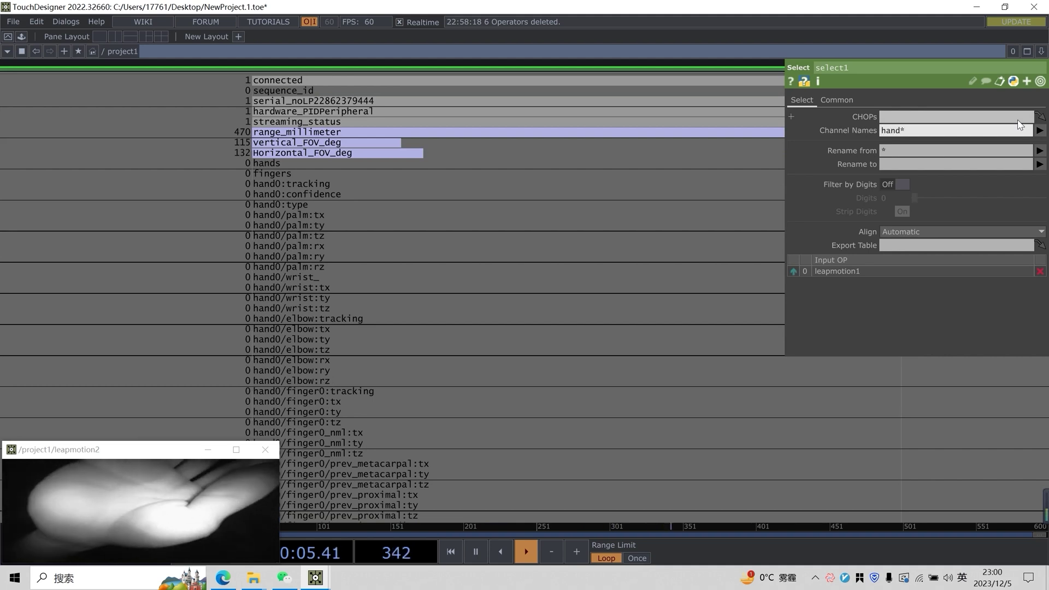
key("Return")
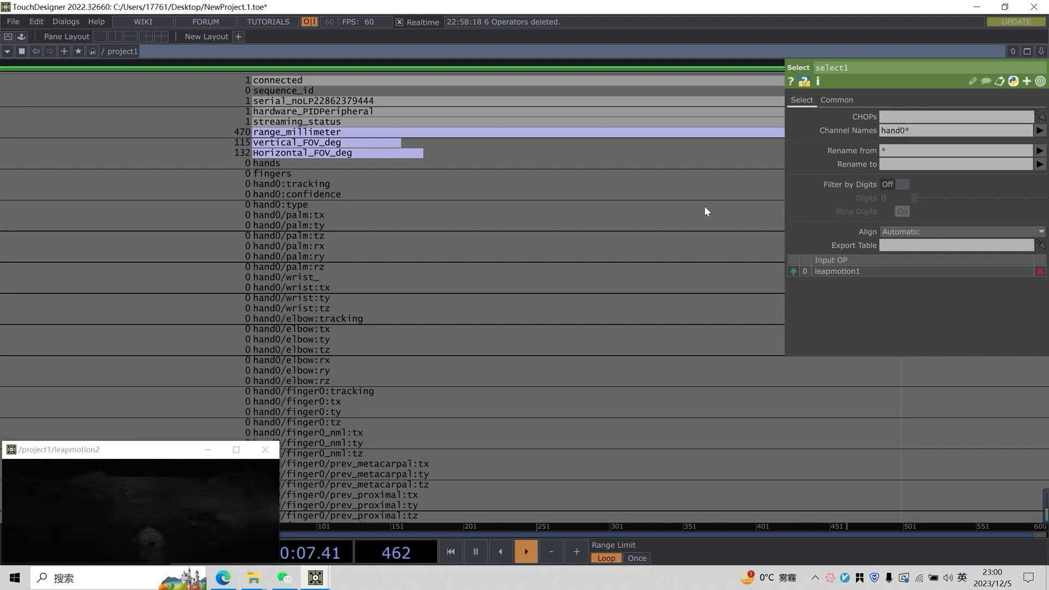
scroll(593, 229, "down", 4)
scroll(537, 227, "up", 5)
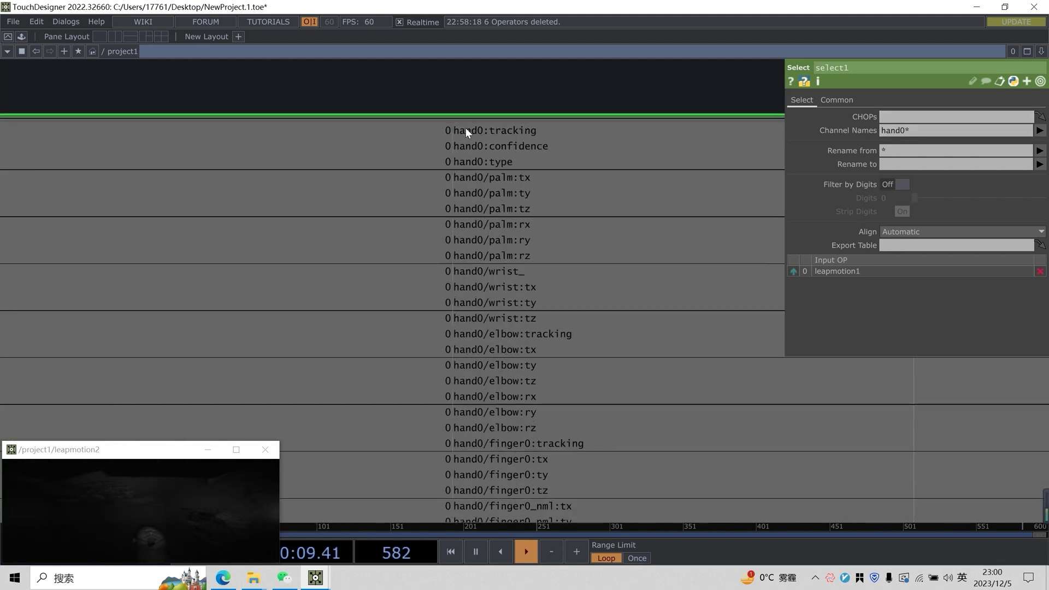
scroll(480, 268, "down", 4)
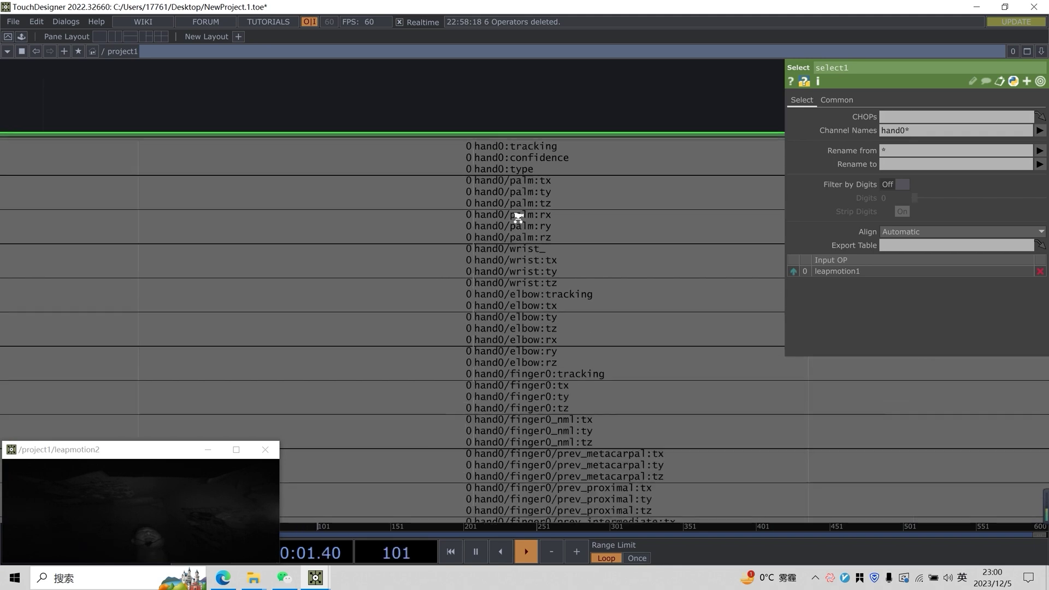
scroll(491, 268, "down", 5)
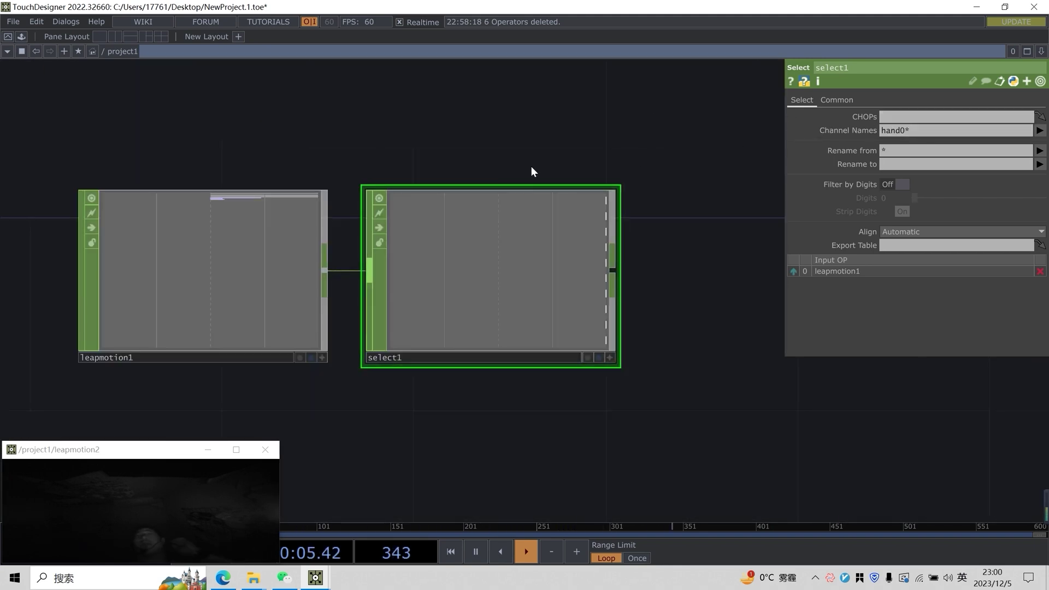
scroll(431, 201, "up", 10)
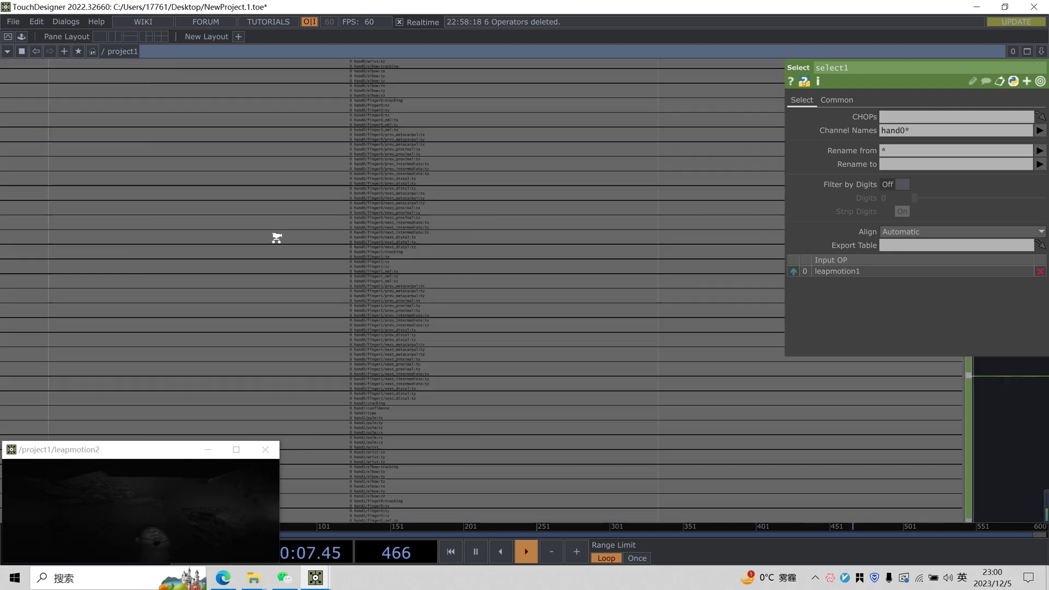
scroll(402, 235, "up", 5)
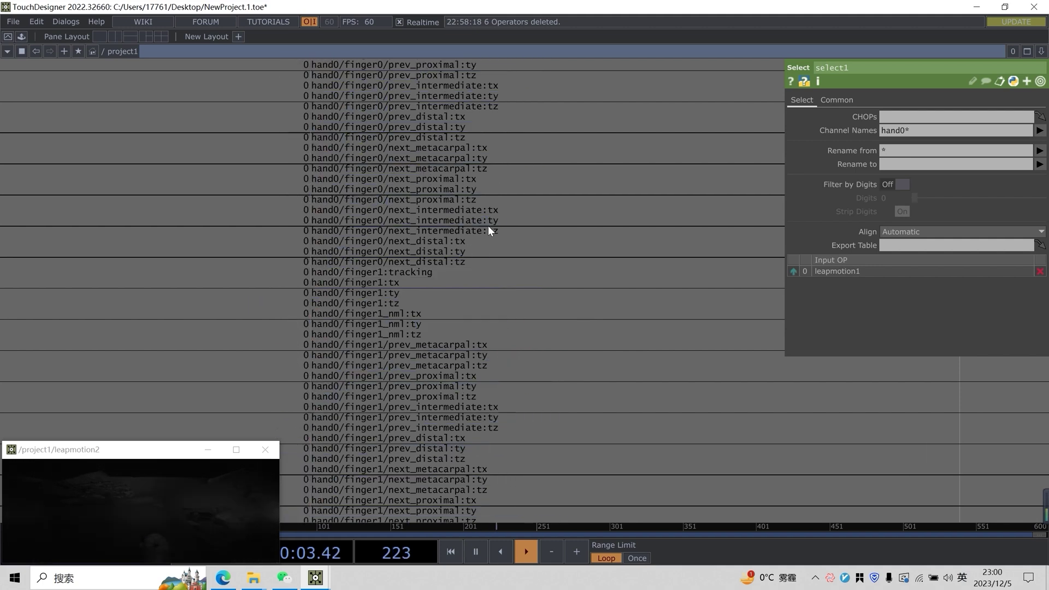
scroll(464, 162, "down", 5)
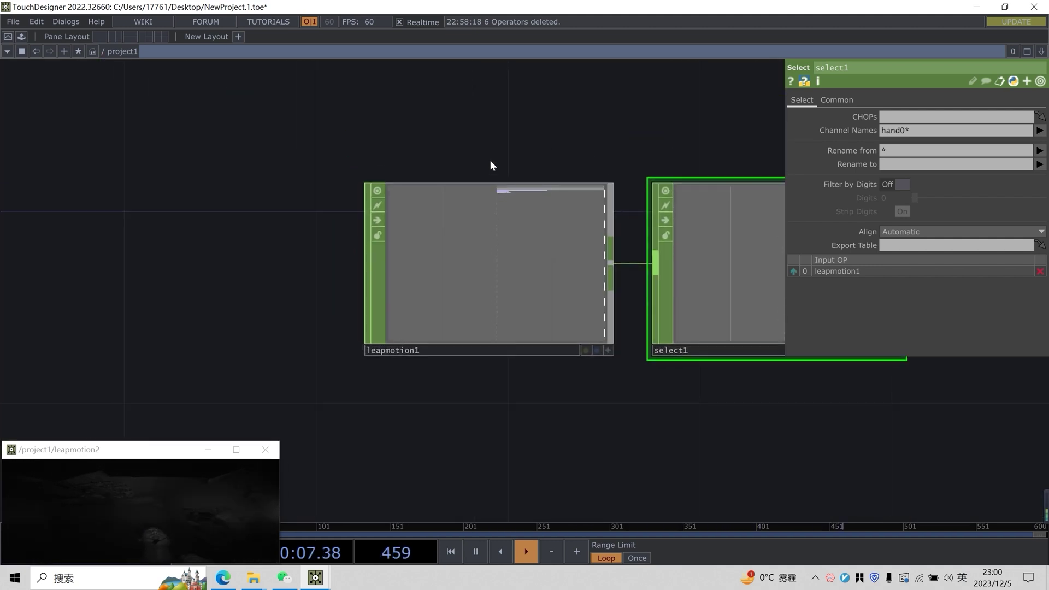
Switch leapmotion1's API to Version 2 Tracking and frame both nodes in view
left_click(524, 191)
scroll(548, 224, "up", 3)
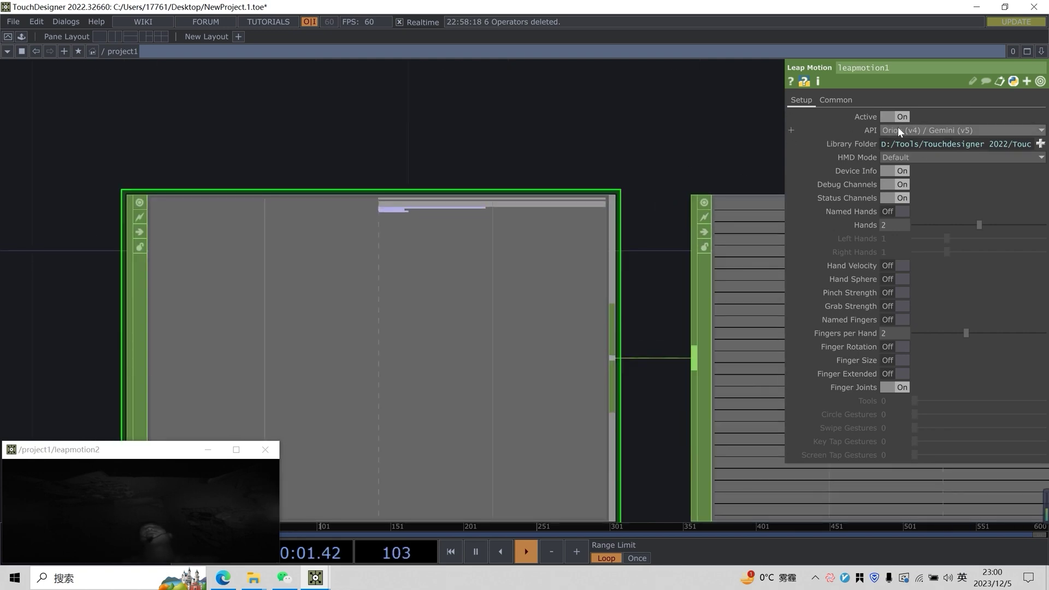
left_click(897, 129)
left_click(903, 143)
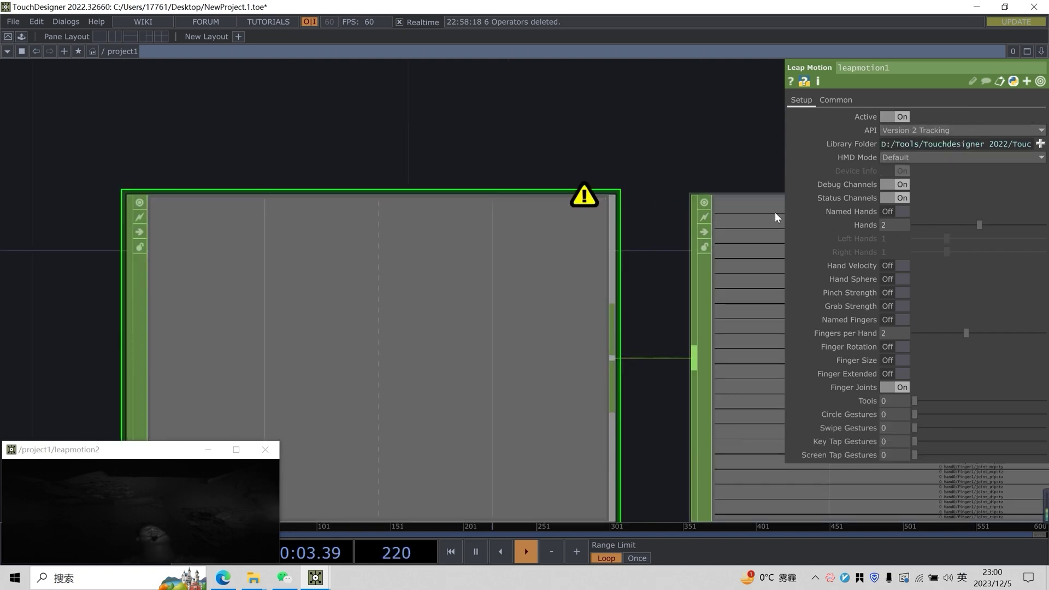
scroll(410, 279, "up", 5)
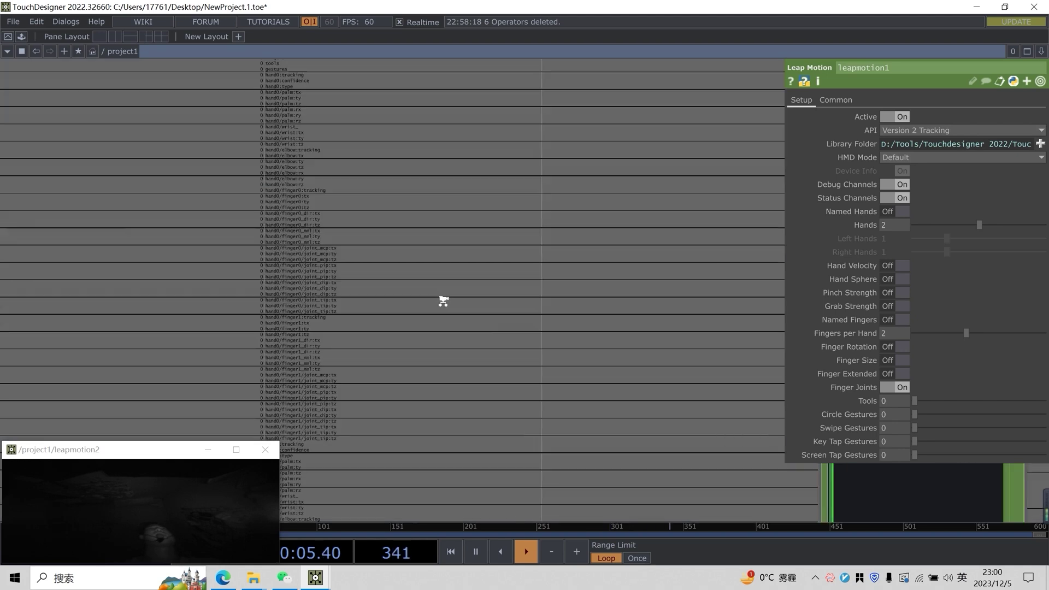
scroll(112, 231, "down", 3)
scroll(251, 244, "up", 6)
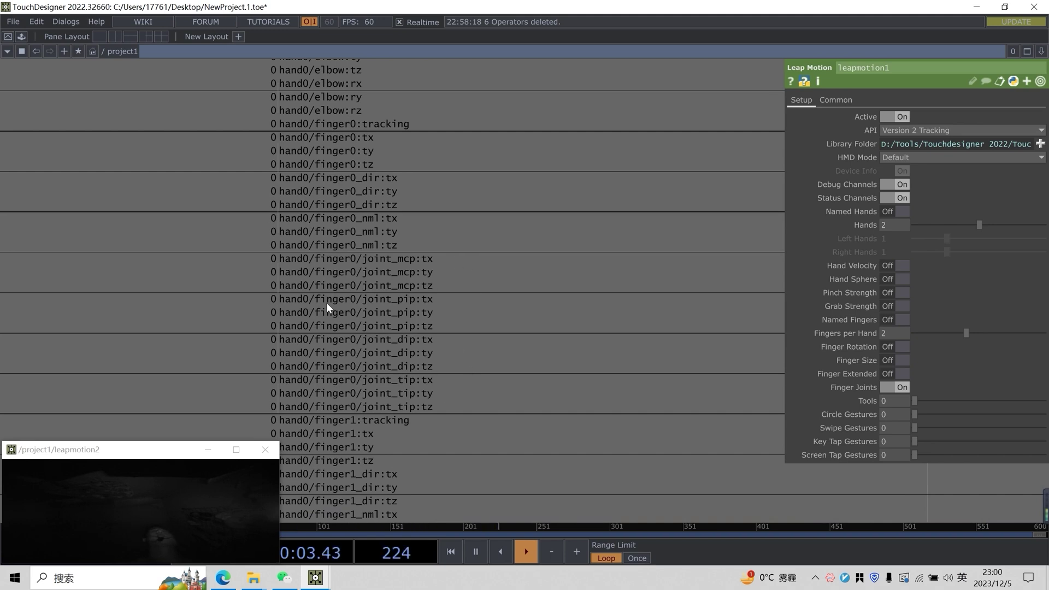
scroll(352, 288, "down", 6)
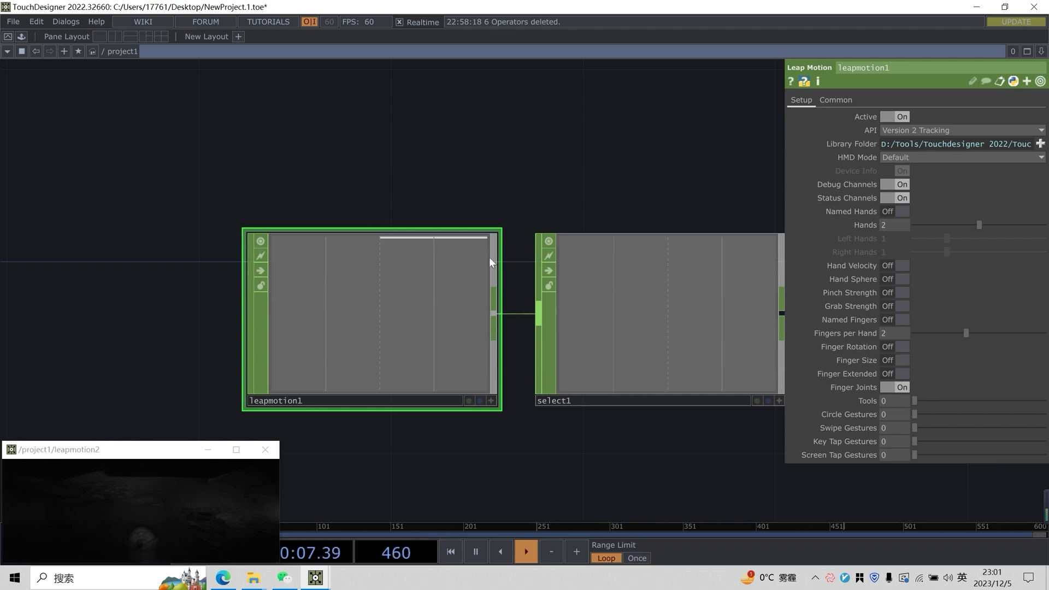
key("h")
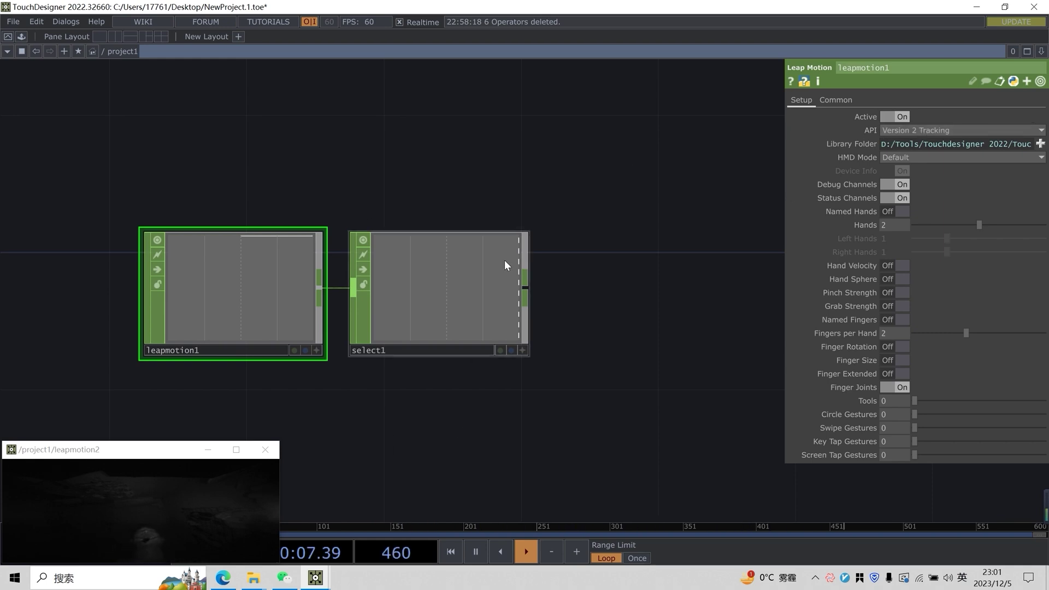
Raise leapmotion1's Fingers per Hand from 2 to 5 and centre select1 in view
scroll(504, 260, "up", 2)
scroll(464, 242, "down", 2)
scroll(489, 193, "up", 2)
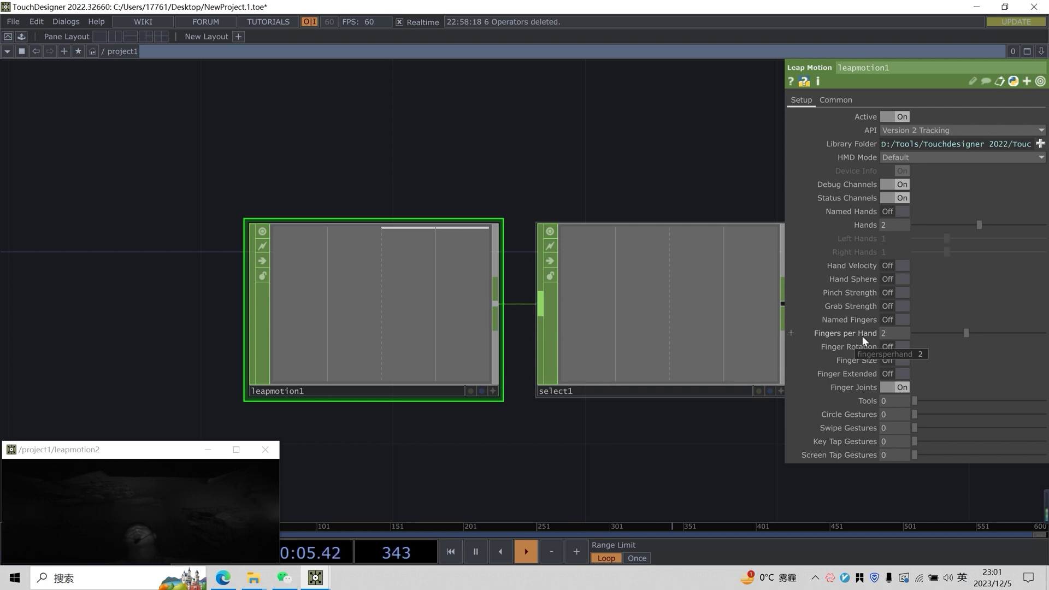
left_click_drag(966, 333, 1044, 333)
scroll(394, 281, "up", 5)
scroll(394, 282, "down", 5)
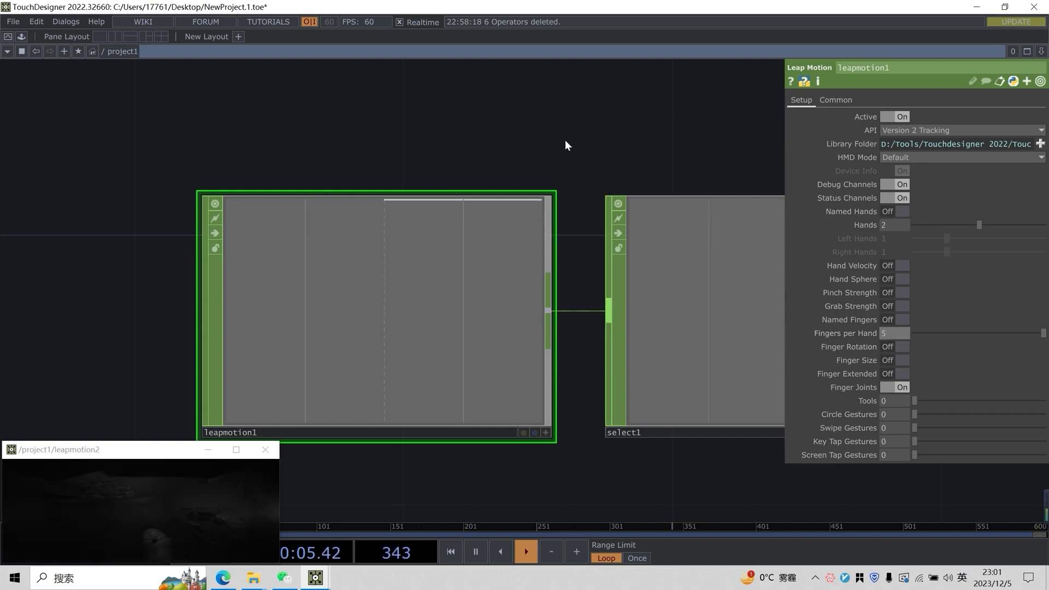
left_click_drag(565, 140, 477, 157)
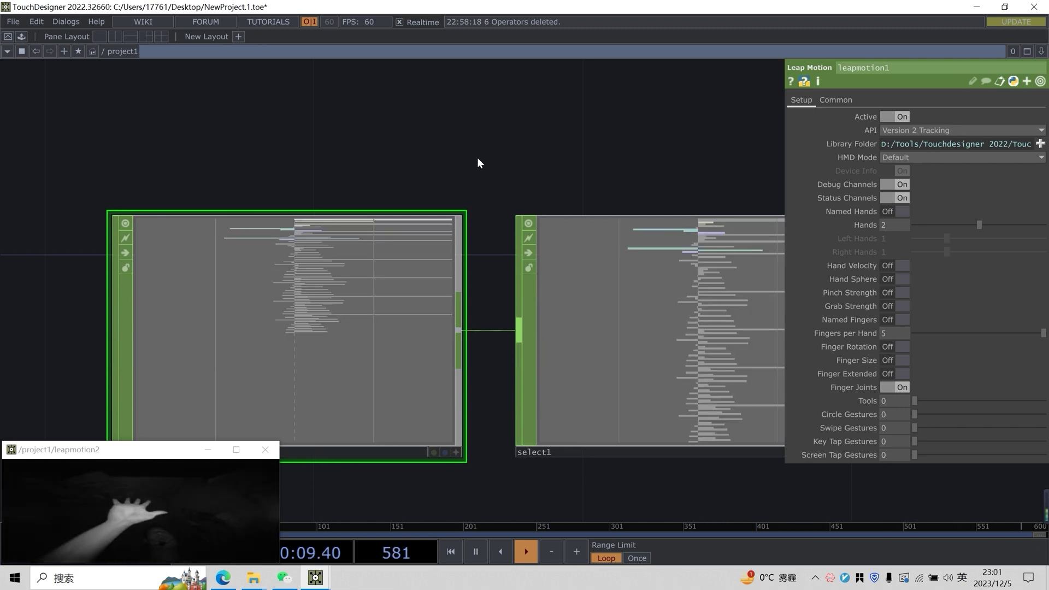
mouse_move(543, 125)
left_mouse_down()
mouse_move(454, 109)
mouse_move(539, 126)
left_mouse_up()
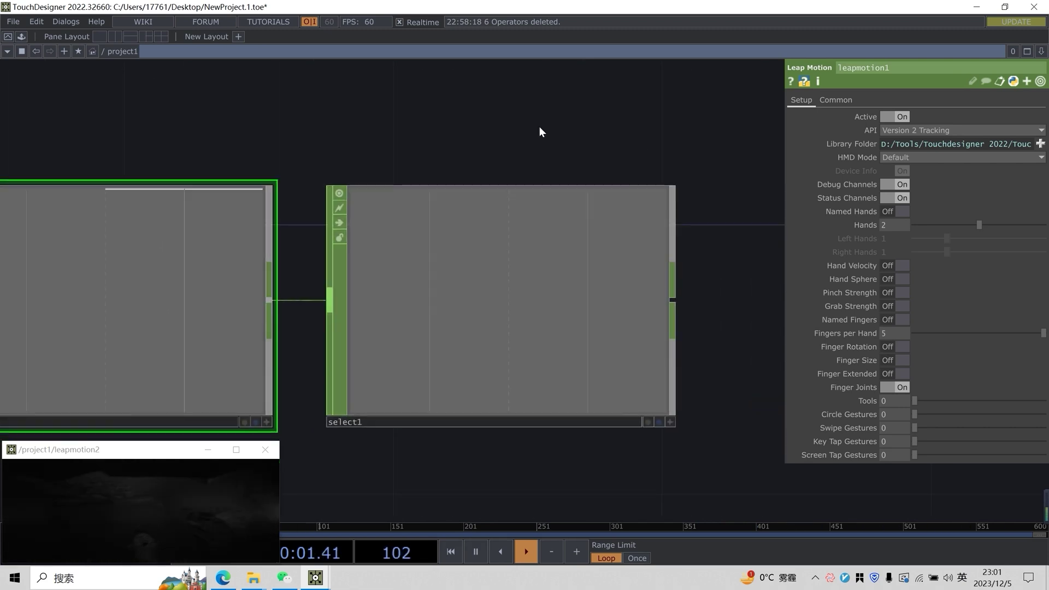